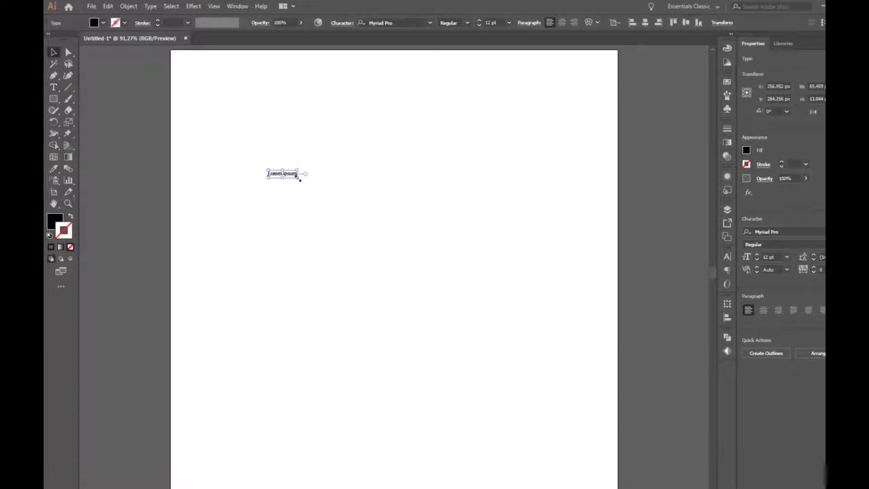
Step: Enlarge the placeholder text to about 112 pt and replace it with the letter C
left_click_drag(299, 178, 411, 242)
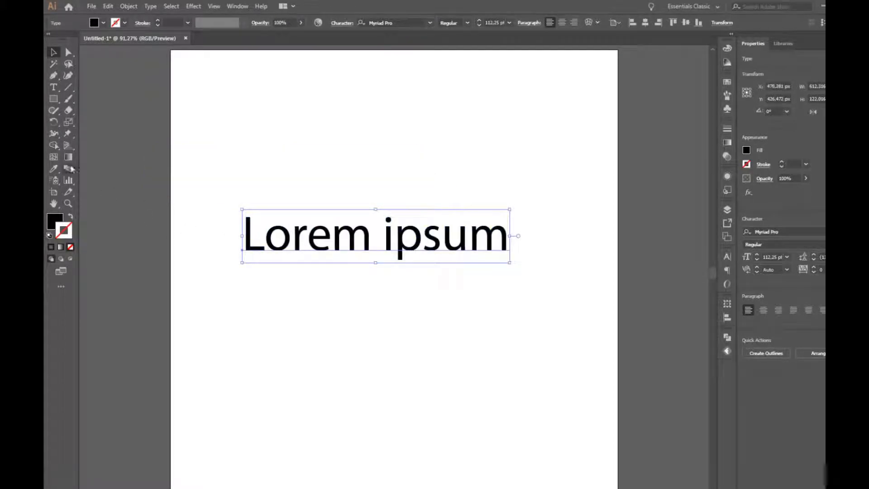
left_click(54, 87)
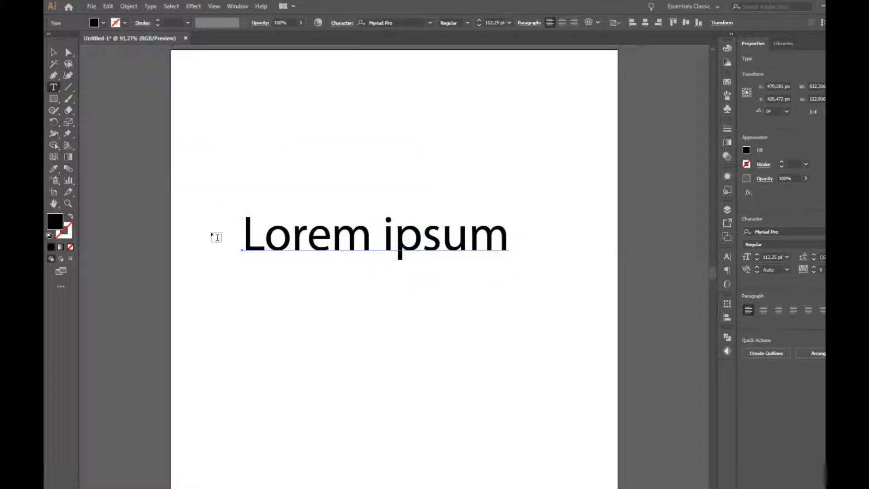
left_click_drag(243, 236, 500, 253)
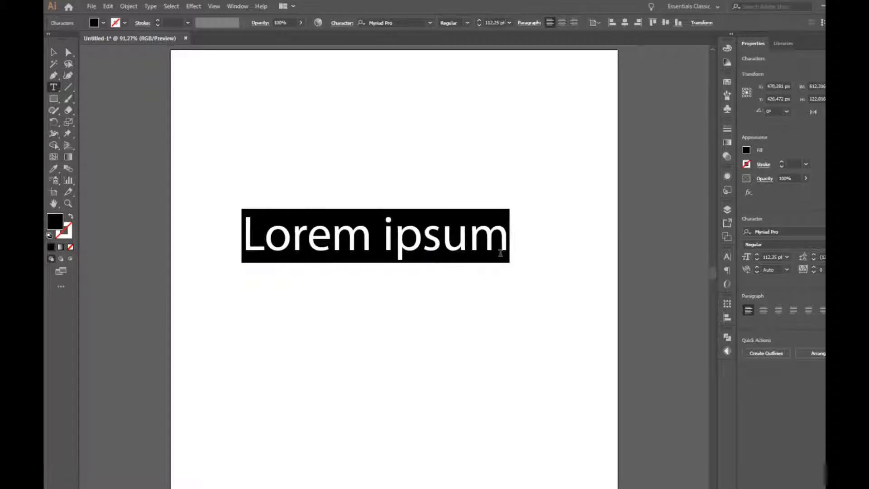
type("C")
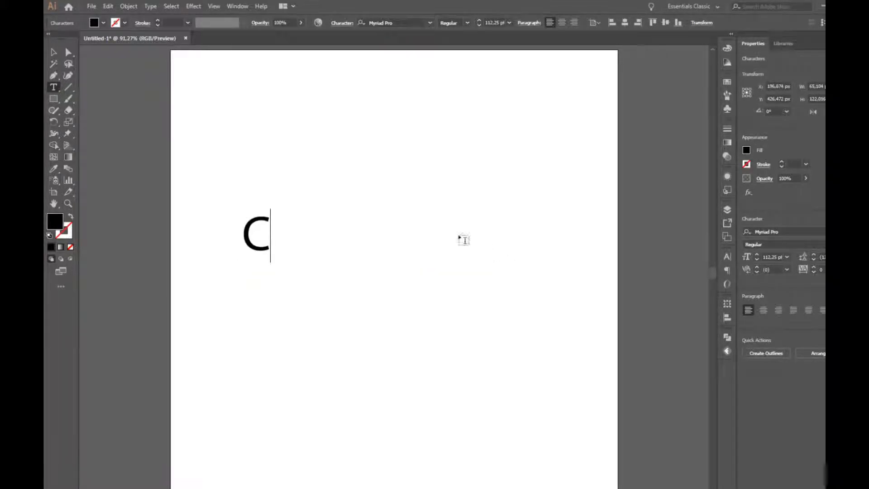
Step: Try to change the font to Montserrat ExtraBold while still editing the text
left_click(371, 23)
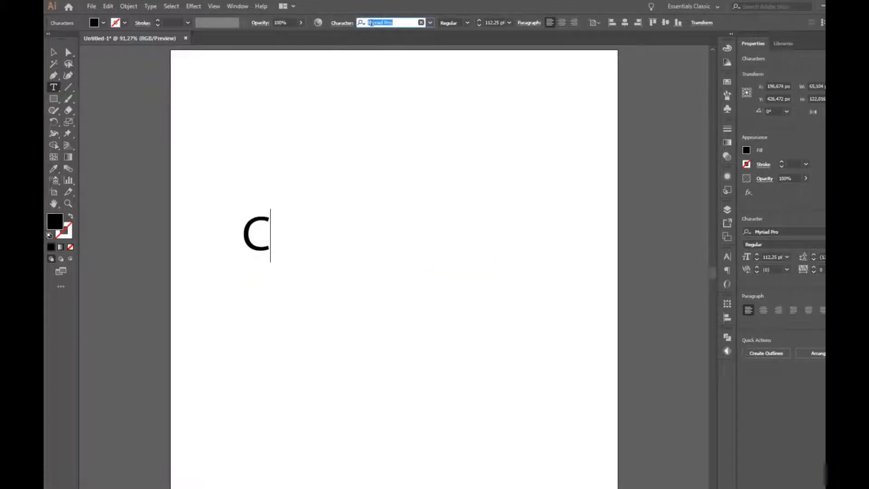
type("montse")
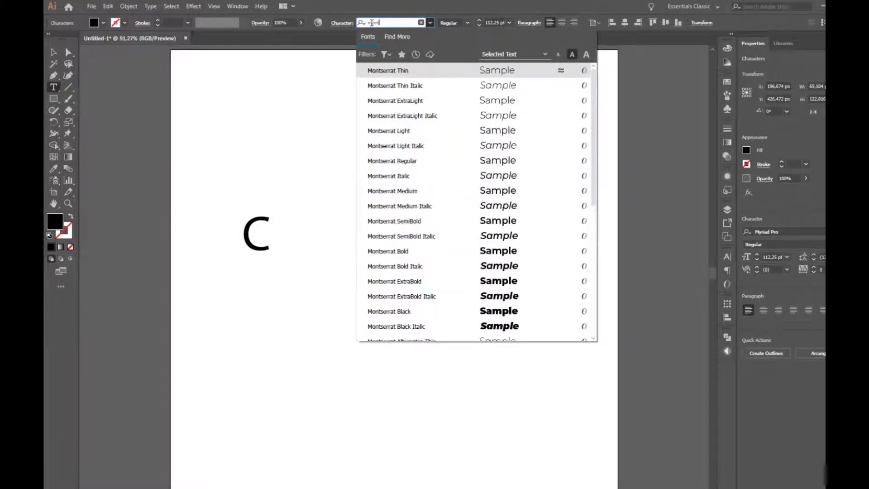
key("Down")
key("Down")
key("Down")
key("Down")
key("Down")
key("Down")
key("Down")
key("Down")
key("Down")
key("Down")
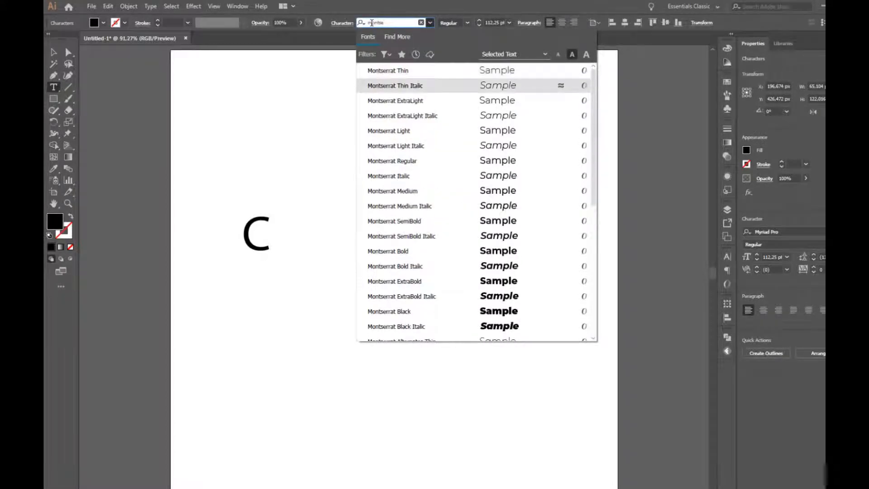
key("Down")
key("Down")
key("Down")
key("Down")
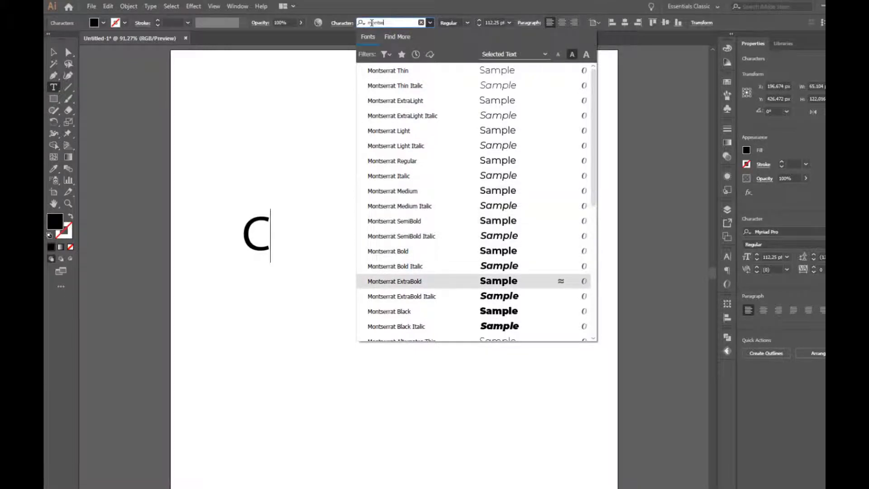
key("Return")
Step: Set the font of the whole C text object to Montserrat ExtraBold
left_click(55, 52)
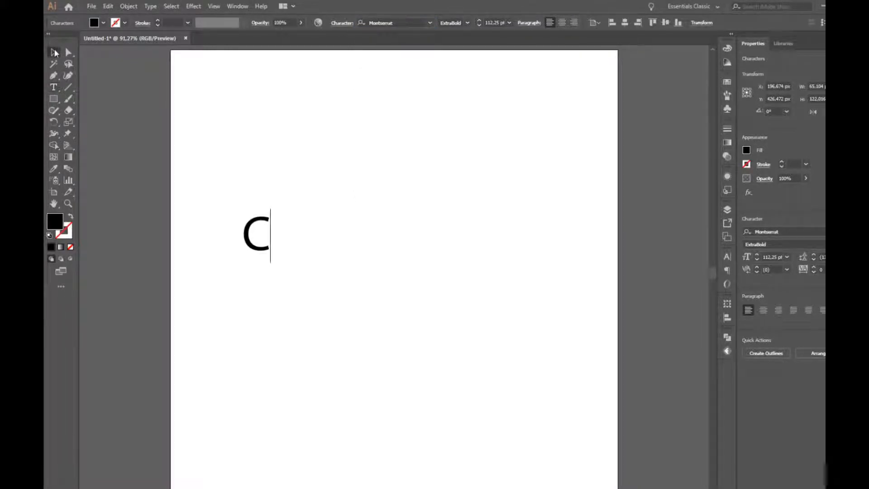
left_click(381, 23)
type("montserr")
key("Down")
key("Down")
key("Down")
key("Down")
key("Down")
key("Down")
key("Down")
key("Down")
key("Down")
key("Down")
key("Down")
key("Down")
key("Down")
key("Down")
key("Down")
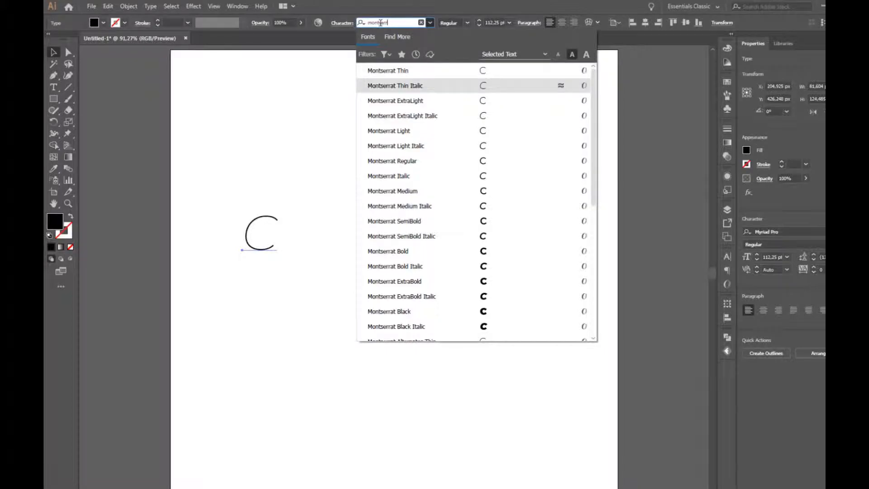
key("Down")
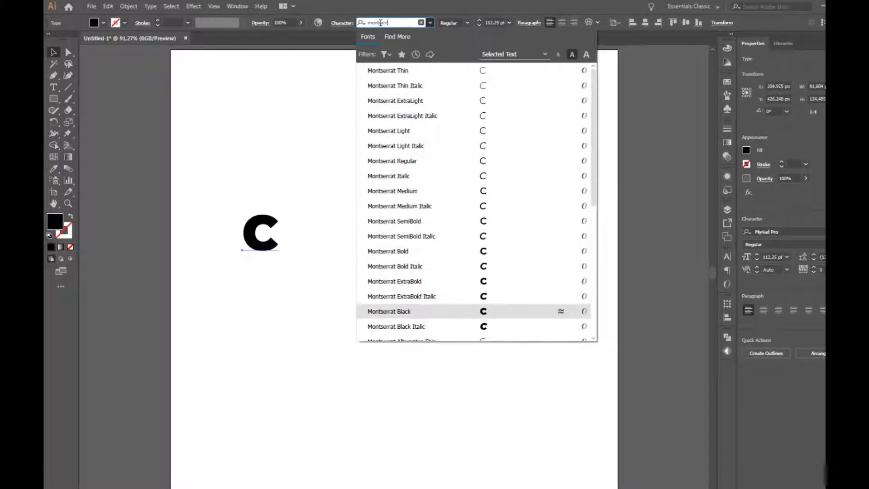
key("Up")
key("Up")
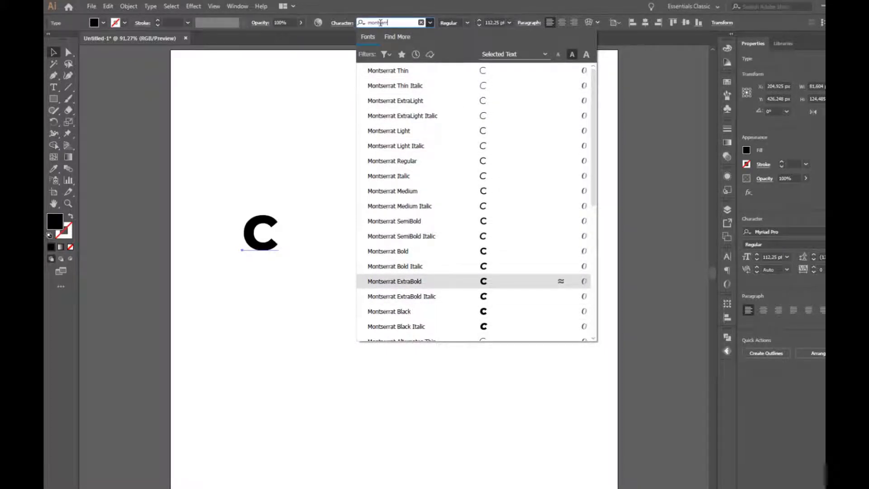
key("Return")
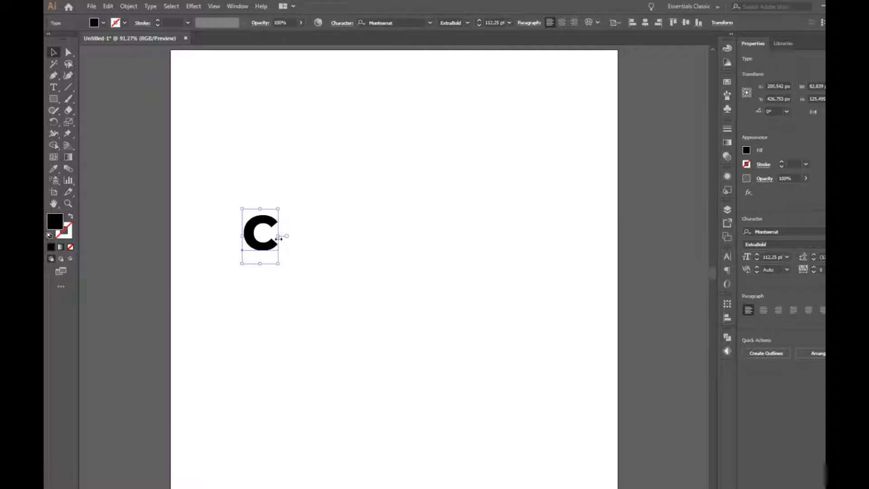
Step: Enlarge the C to about 366 pt near the artboard's centre and expand its object and fill into shapes
left_click_drag(278, 264, 423, 318)
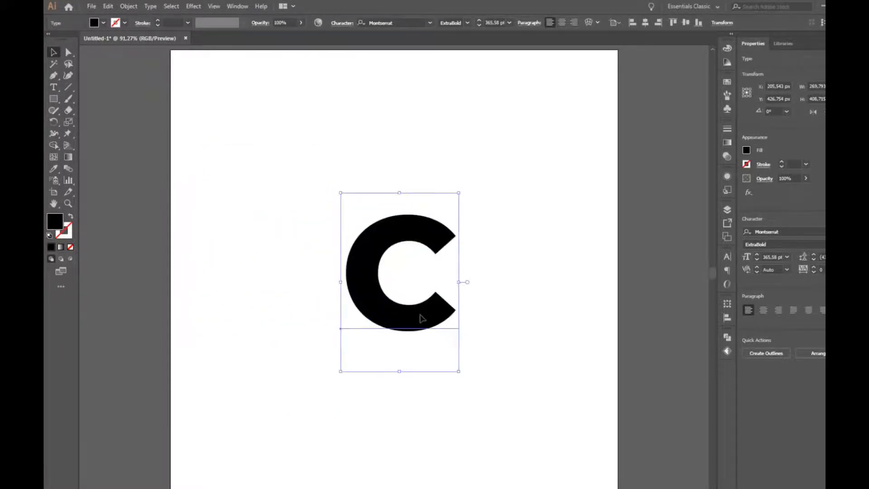
left_click(127, 7)
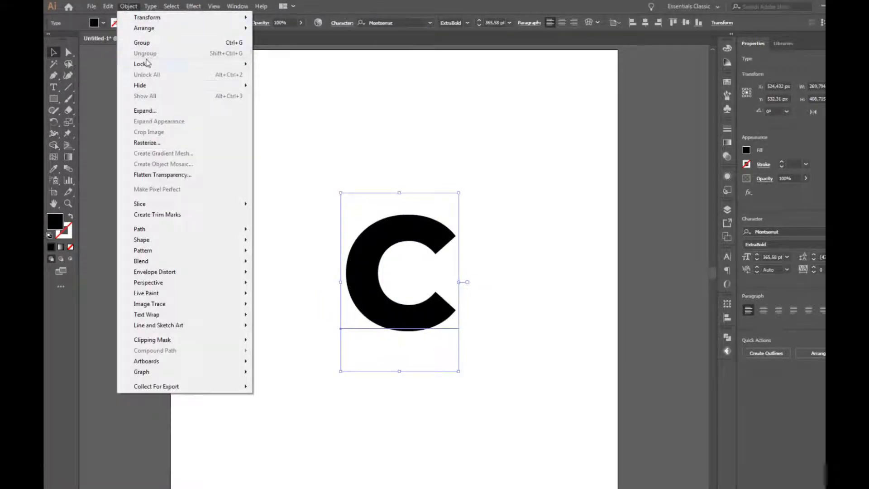
left_click(154, 116)
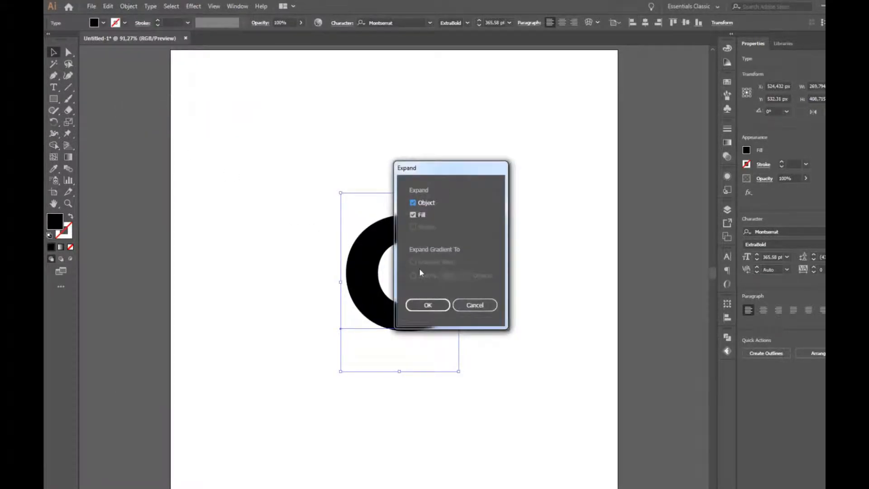
left_click(429, 305)
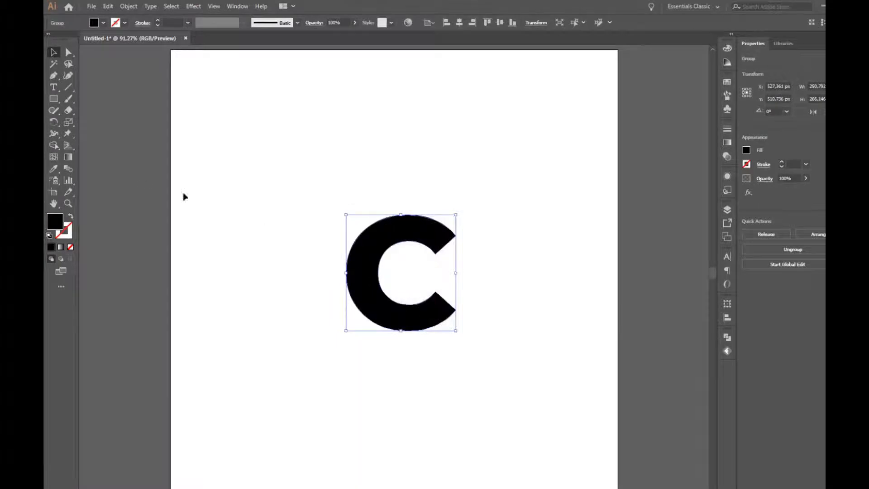
Step: Draw a narrow vertical black rectangle about 16 by 344 px across the left edge of the C
key("ctrl+shift+a")
left_click(53, 98)
left_click_drag(349, 207, 356, 358)
left_click(52, 53)
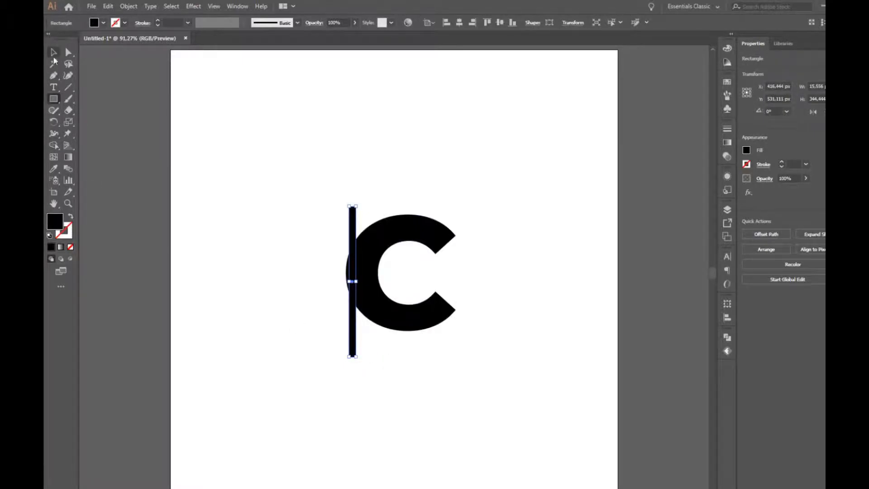
left_click_drag(354, 327, 357, 321)
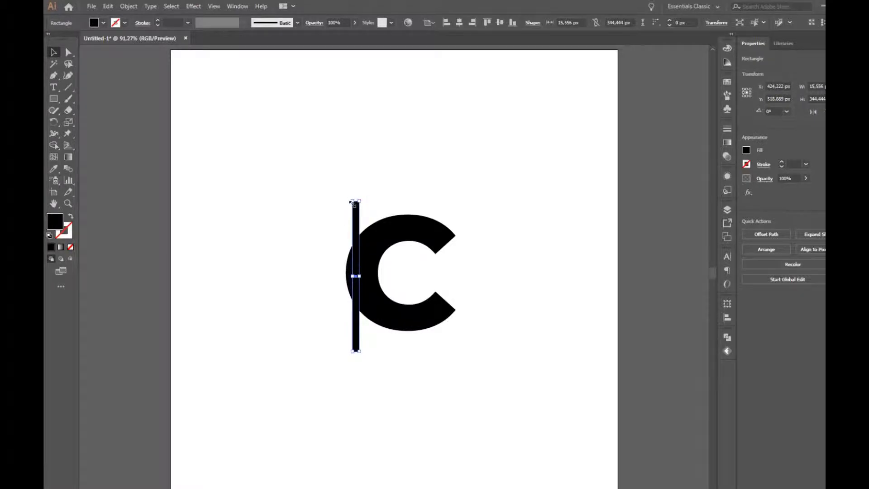
Step: Stretch the vertical bar upward to about 404 px tall and duplicate it about 205 px to the right, over the C's open ends
scroll(365, 235, "up", 3)
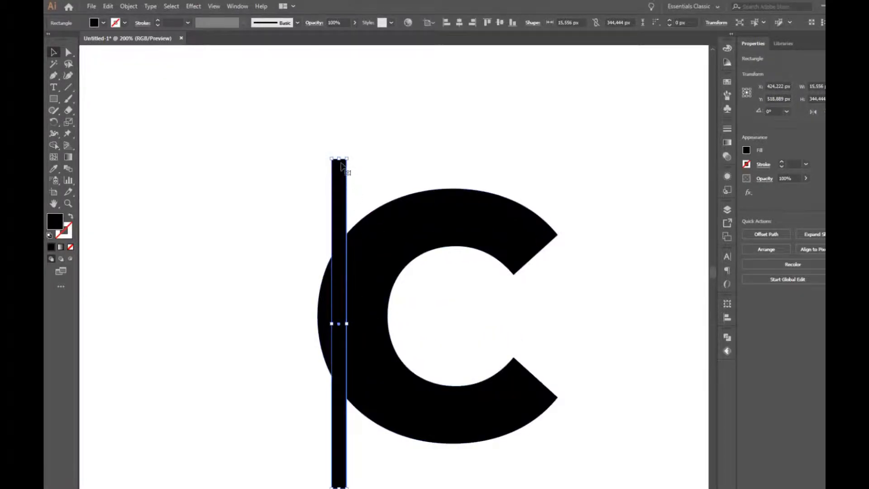
left_click_drag(339, 158, 339, 102)
scroll(348, 170, "down", 1)
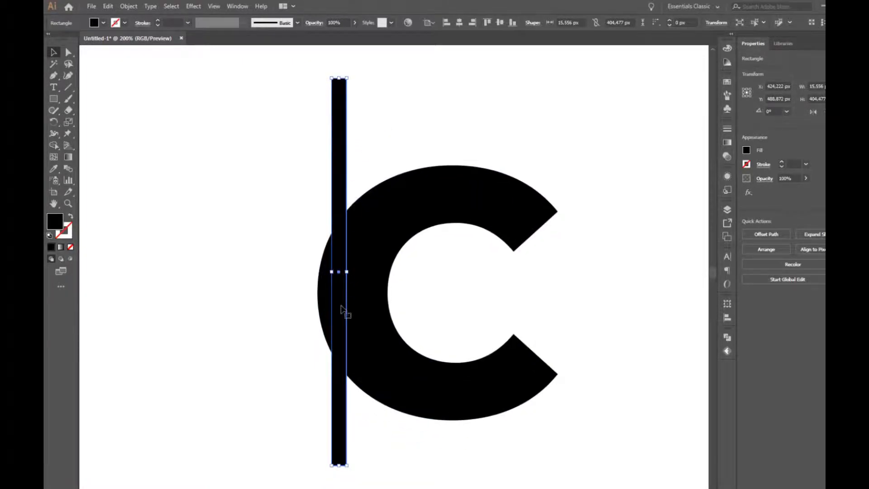
left_click_drag(341, 308, 538, 314)
key("alt")
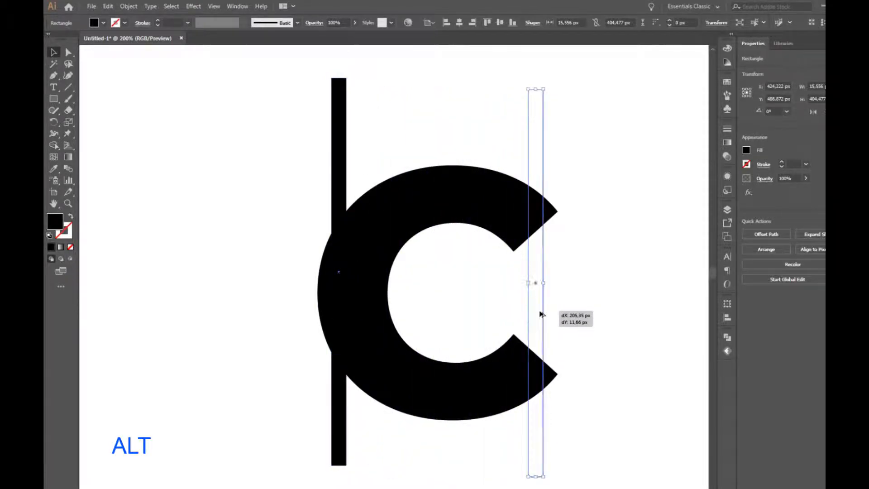
Step: Select both vertical bars and set their blend spacing to Specified Steps with 5 steps
left_click_drag(302, 121, 632, 163)
left_click(129, 6)
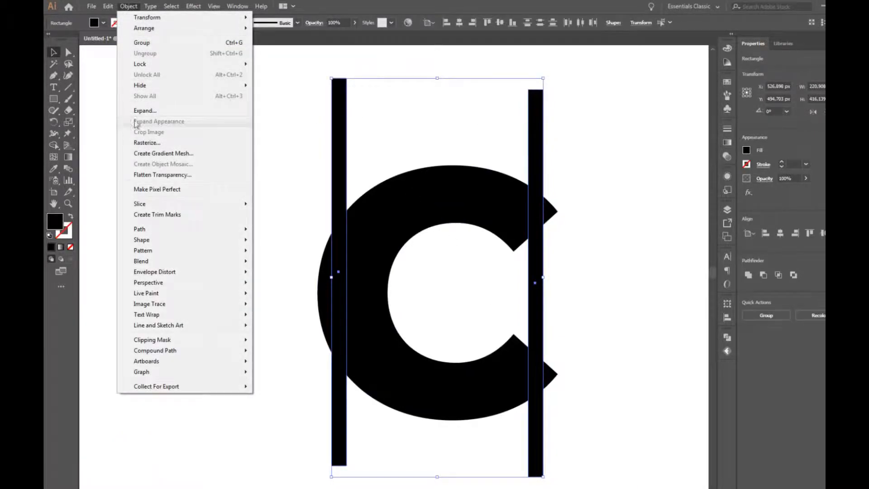
mouse_move(195, 261)
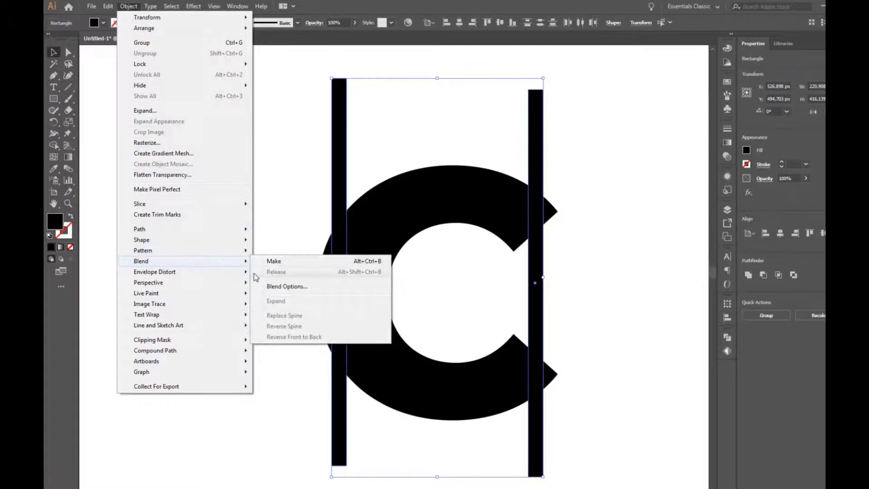
left_click(310, 287)
left_click(678, 292)
left_click(671, 306)
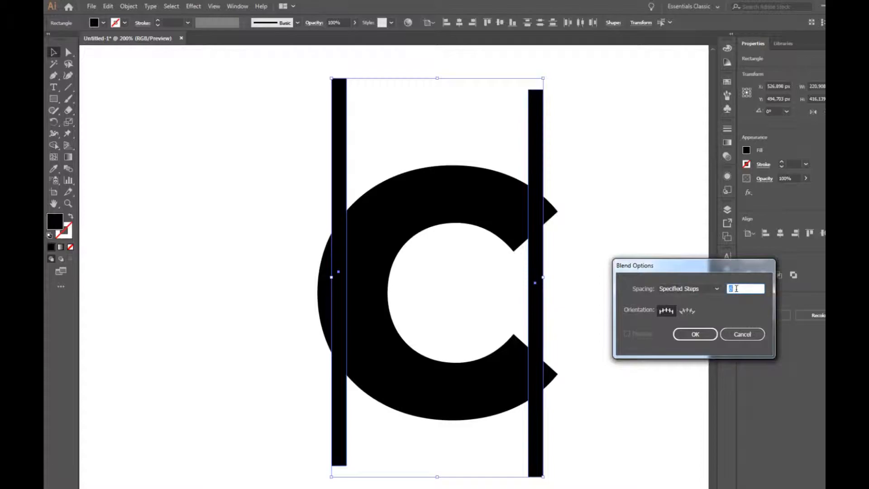
key("Return")
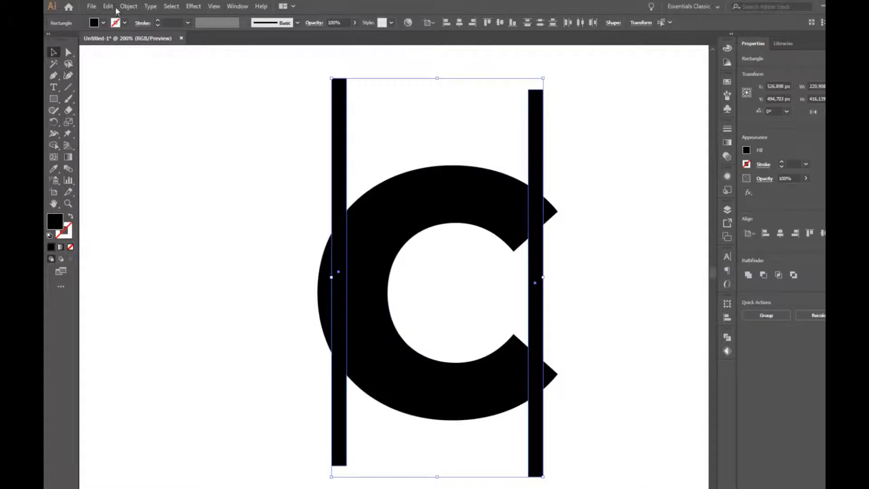
Step: Make a blend between the two bars and expand its object and fill into separate stripes
left_click(128, 6)
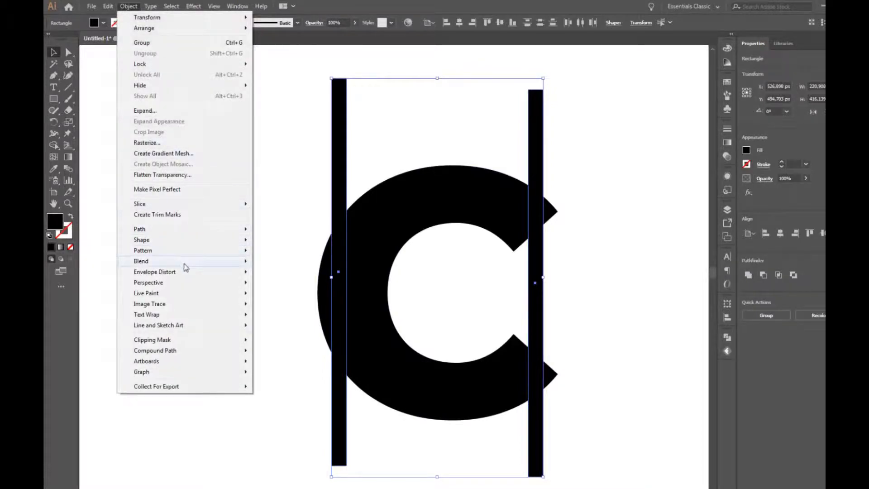
mouse_move(185, 267)
left_click(267, 265)
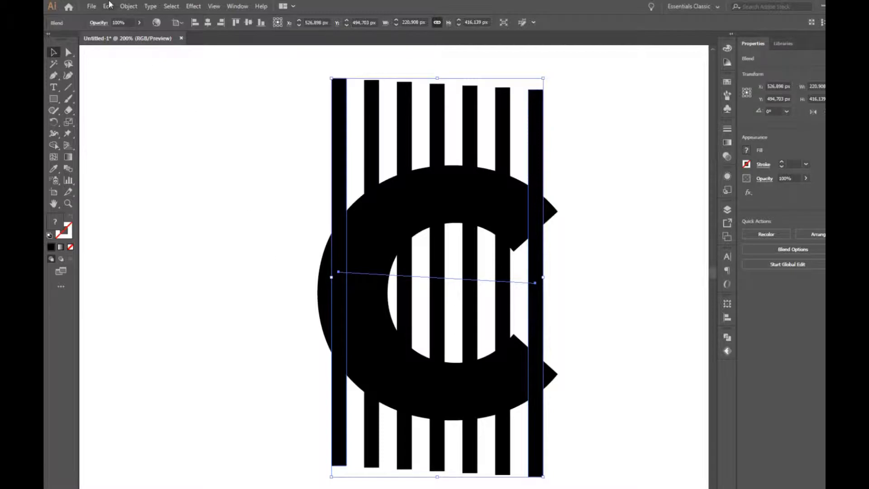
left_click(128, 7)
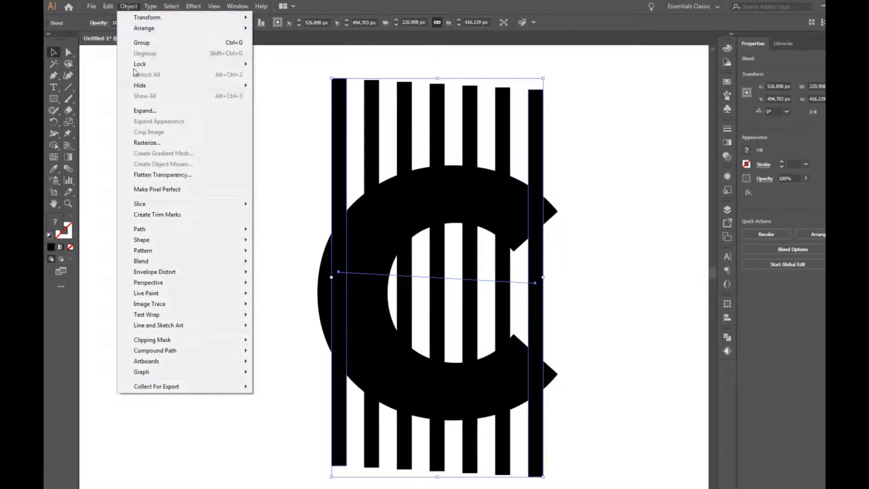
left_click(159, 113)
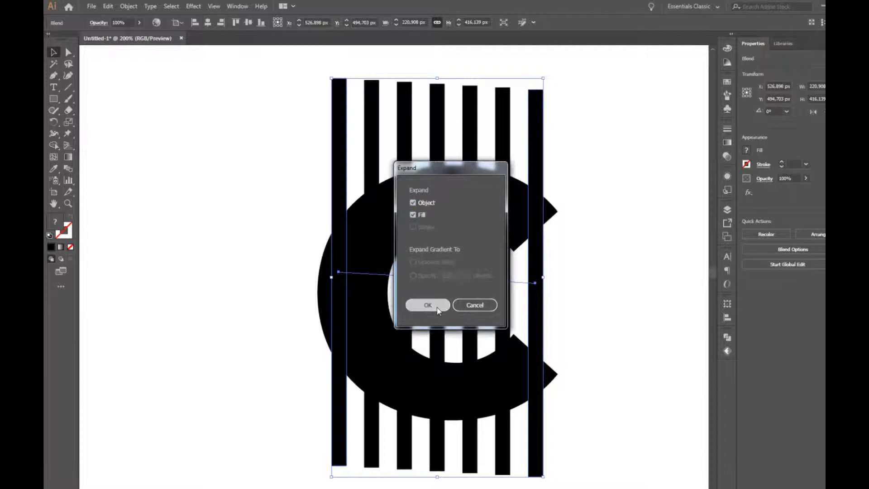
left_click(428, 305)
Step: Unite the expanded stripes with Pathfinder and clear the selection
left_click(728, 337)
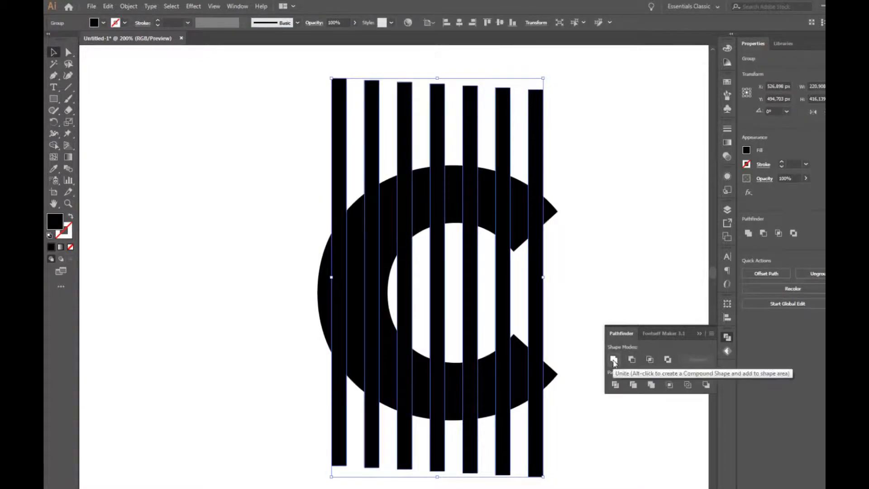
left_click(699, 334)
left_click(517, 291)
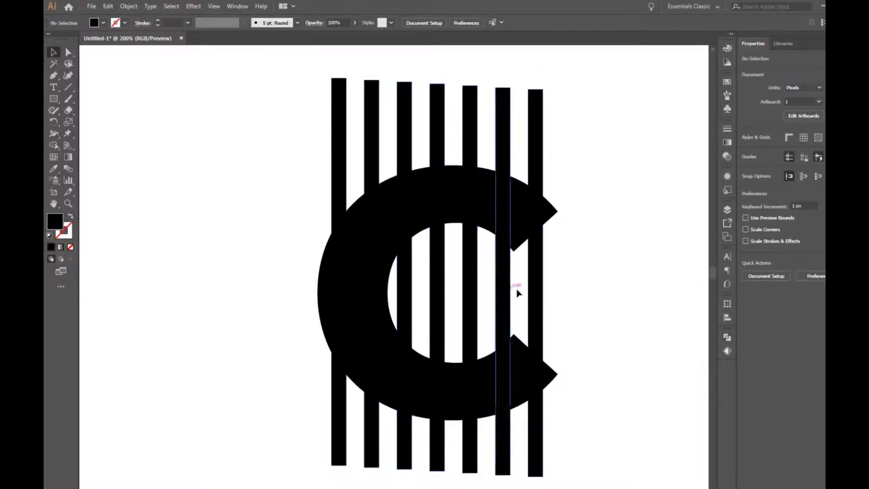
Step: Select the stripes together with the C and cut them out of the letter with Pathfinder's Minus Front
left_click_drag(267, 151, 573, 418)
left_click(727, 338)
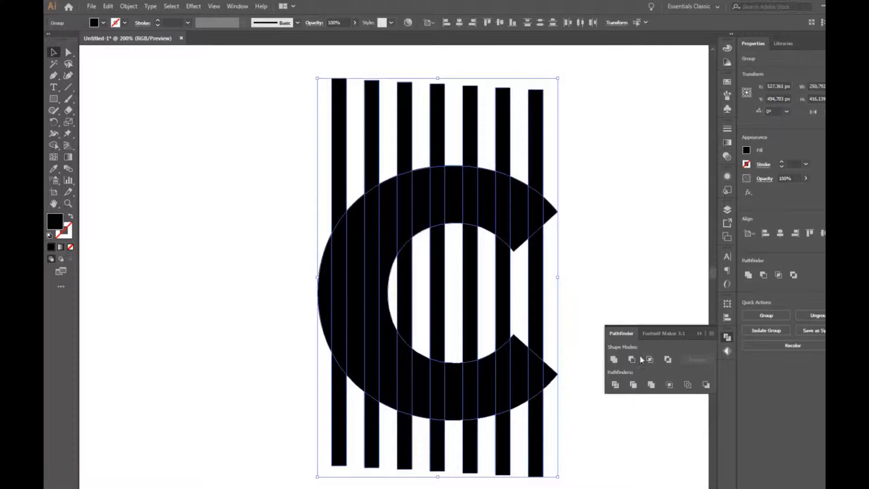
left_click(634, 359)
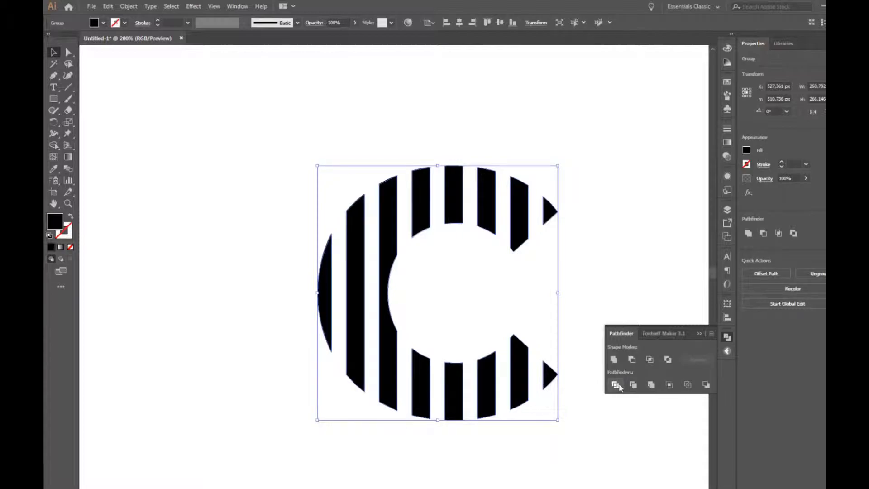
left_click(700, 333)
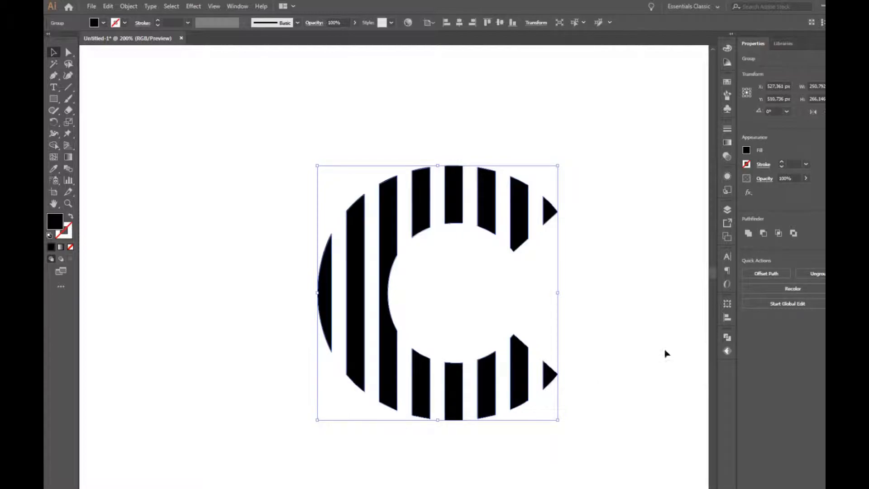
Step: Ungroup the cut letter C into separate stripes and clear the selection
right_click(520, 395)
left_click(558, 313)
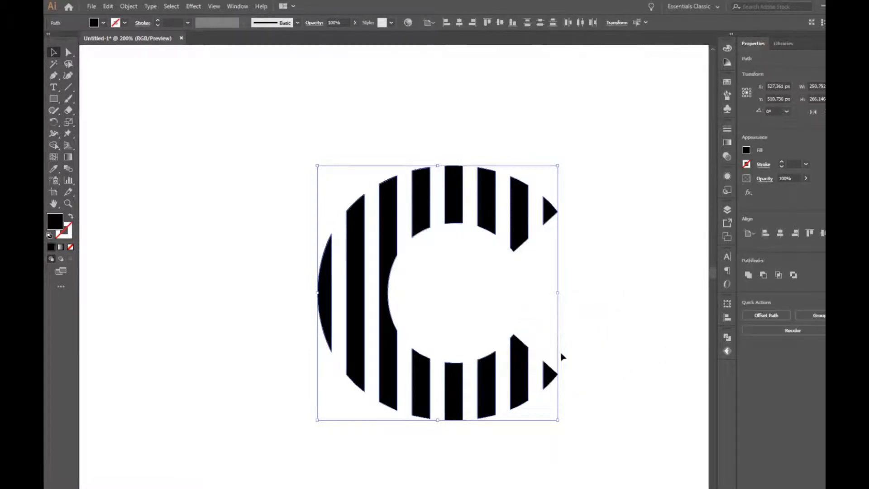
left_click(578, 392)
Step: Fill the two pointed pieces at the C's right end with the pink swatch
left_click(551, 210)
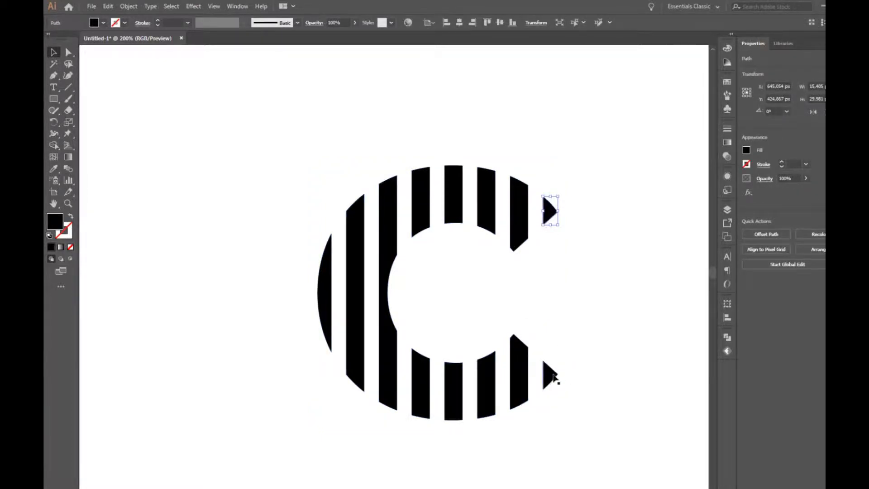
left_click(550, 376, "shift")
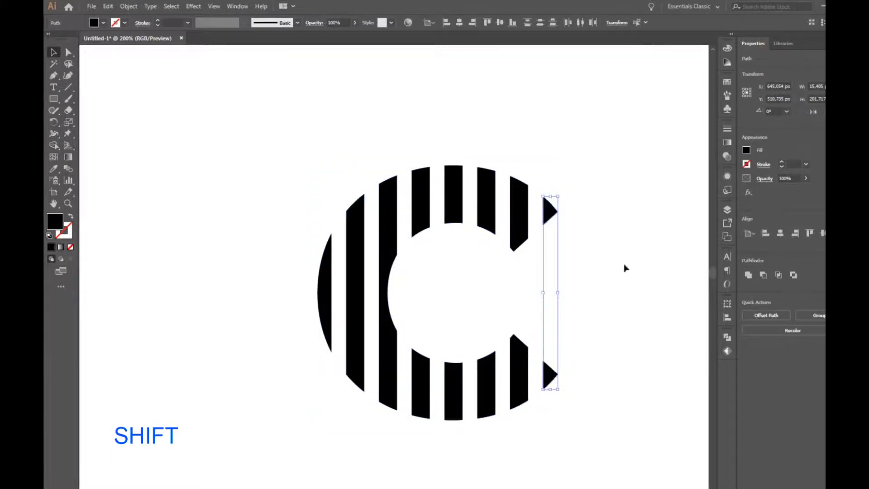
left_click(726, 82)
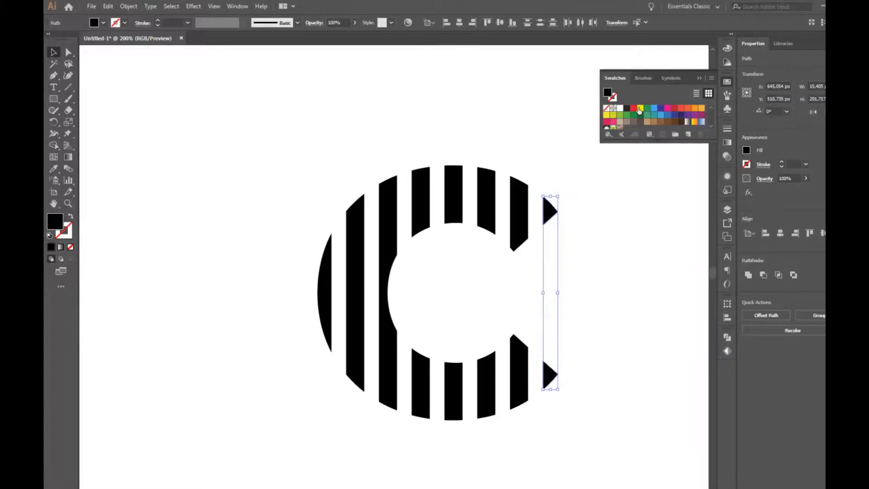
left_click(667, 109)
Step: Fill the second pair of bars from the C's right end with dark blue and the third pair with crimson
left_click(520, 227)
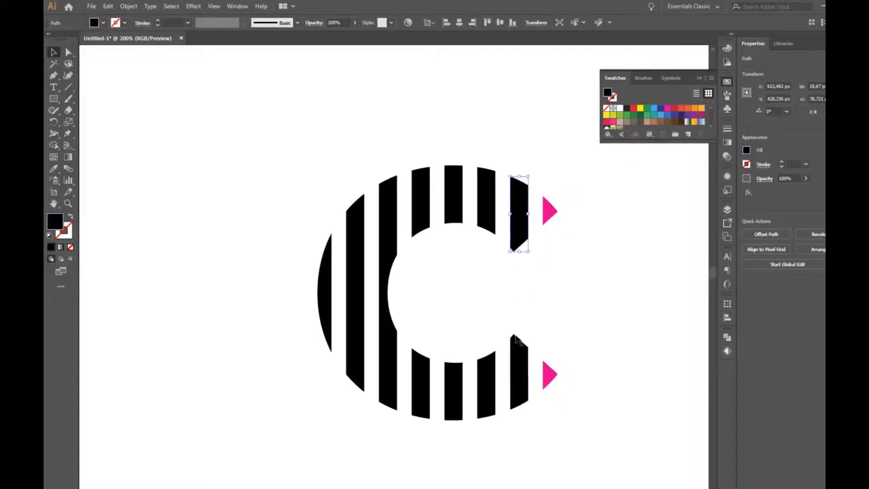
left_click(521, 397, "shift")
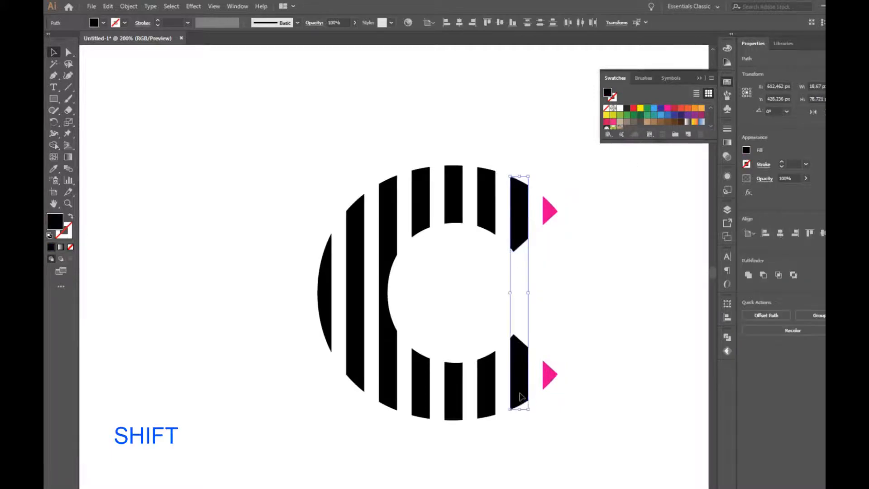
left_click(661, 109)
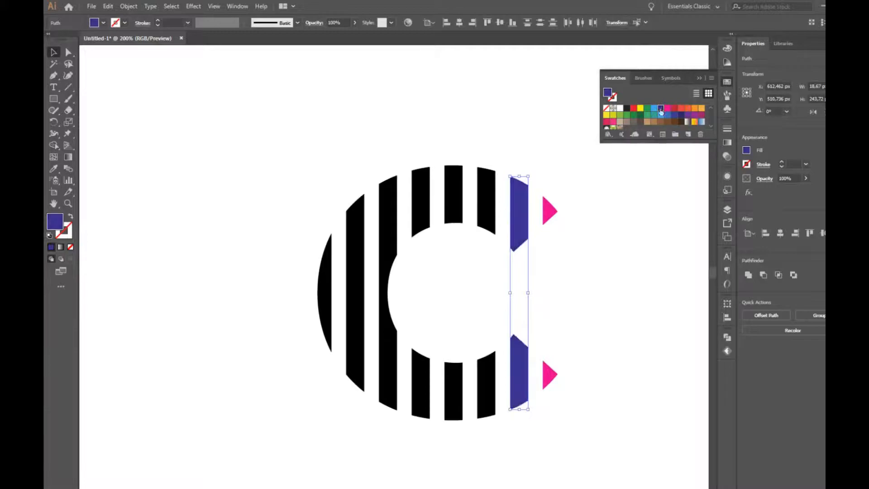
left_click(485, 212)
left_click(486, 389, "shift")
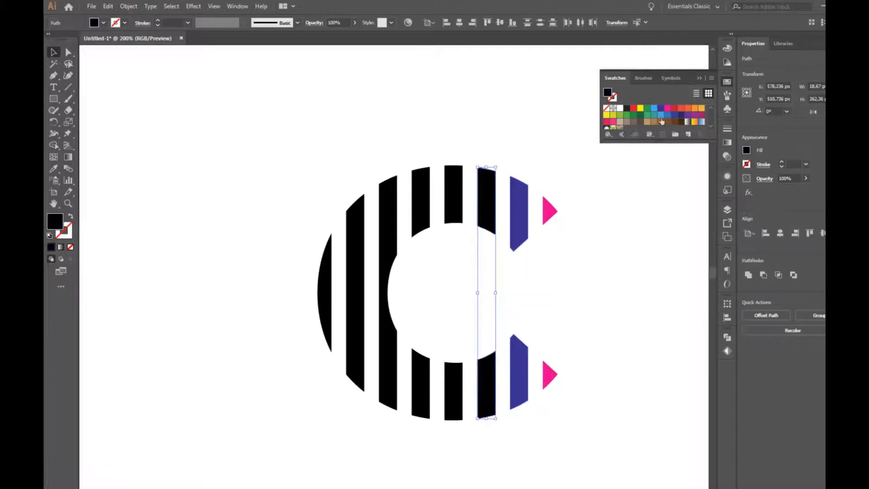
left_click(672, 110)
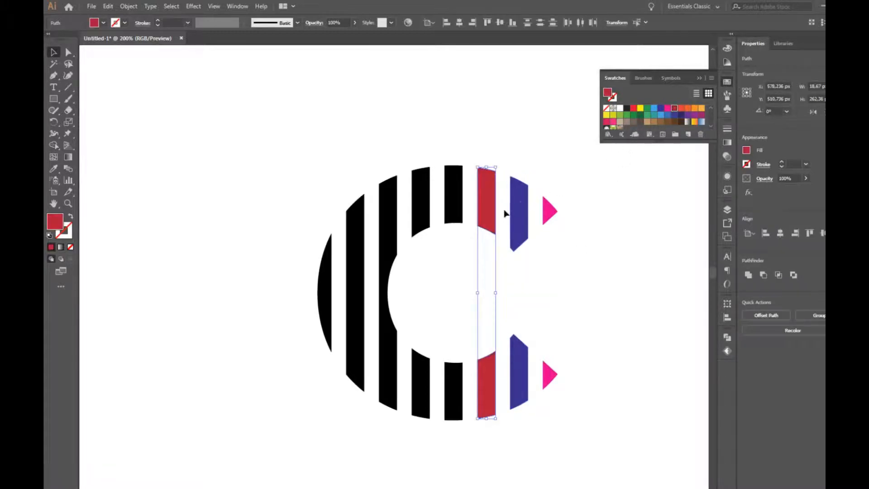
Step: Fill the fourth pair of bars from the C's right end with orange-red and the fifth pair with green
left_click(452, 199)
left_click(457, 394, "shift")
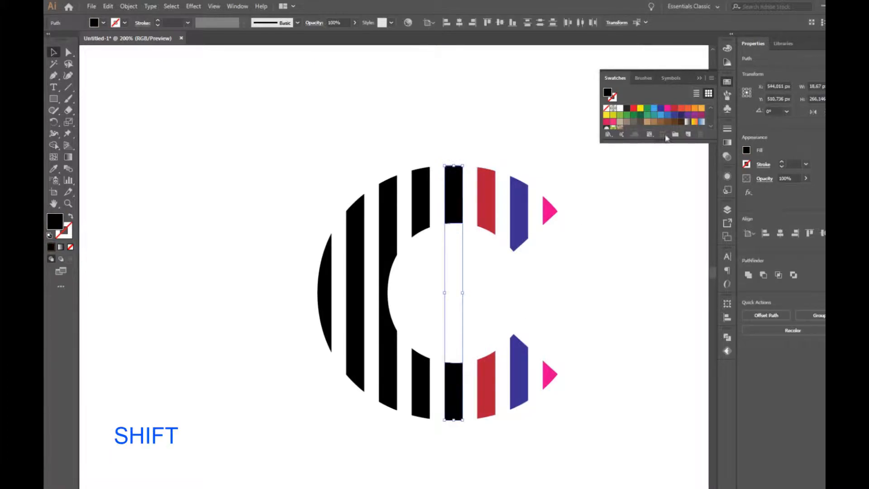
left_click(681, 109)
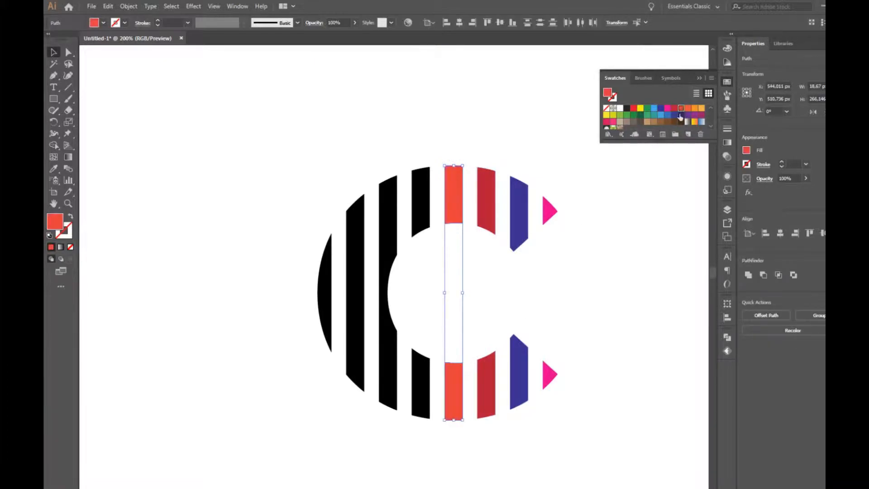
left_click(418, 394)
left_click(422, 220, "shift")
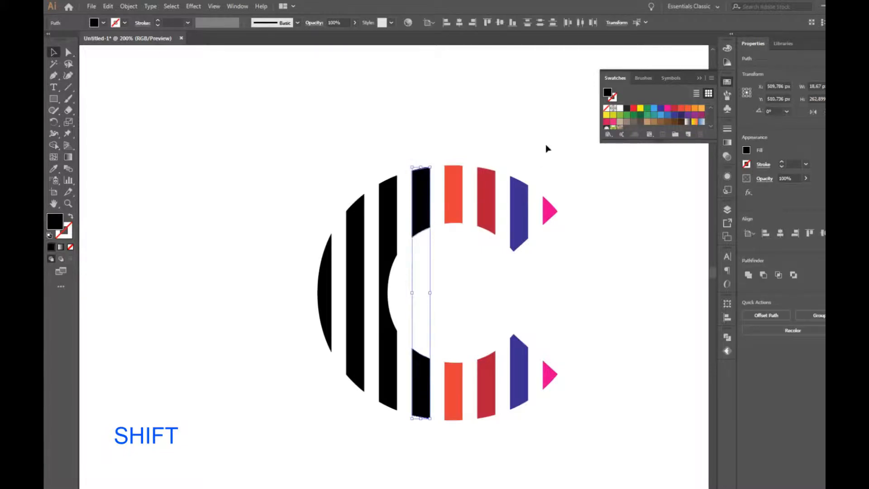
left_click(619, 117)
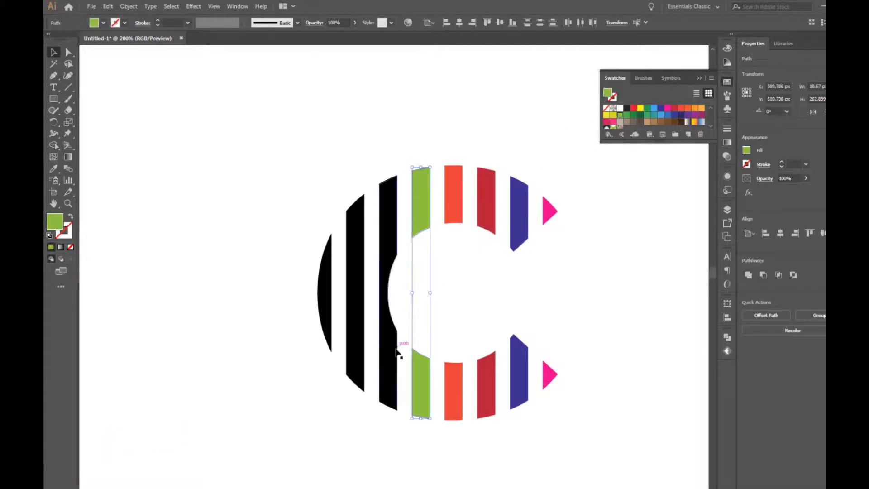
Step: Fill the bar with the curved inner notch with light blue and the full bar to its left with medium blue
left_click(385, 369, "shift")
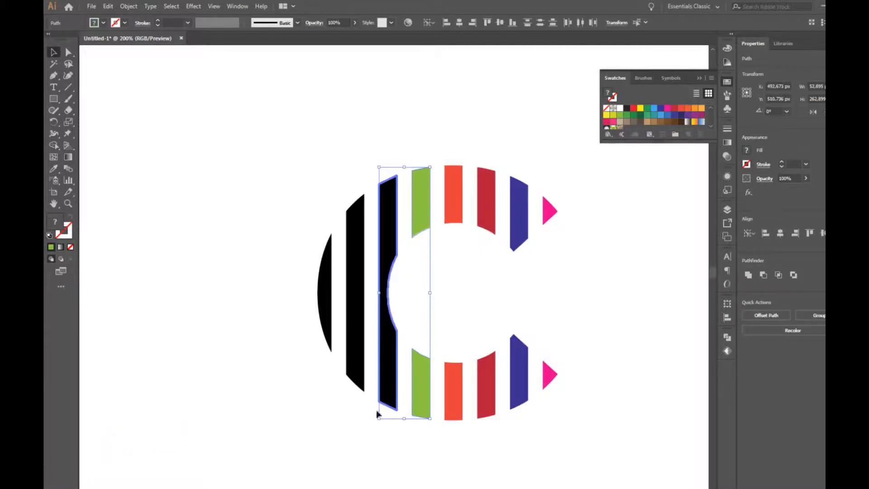
left_click(362, 408)
left_click(390, 386)
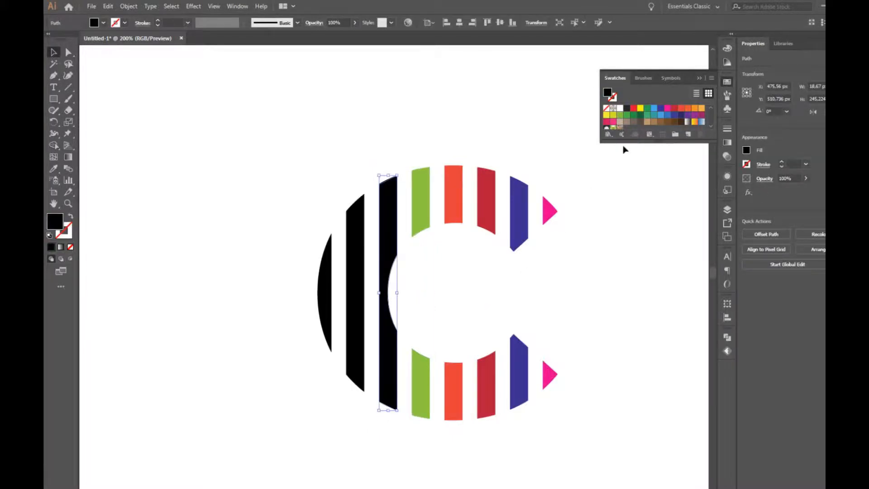
left_click(664, 117)
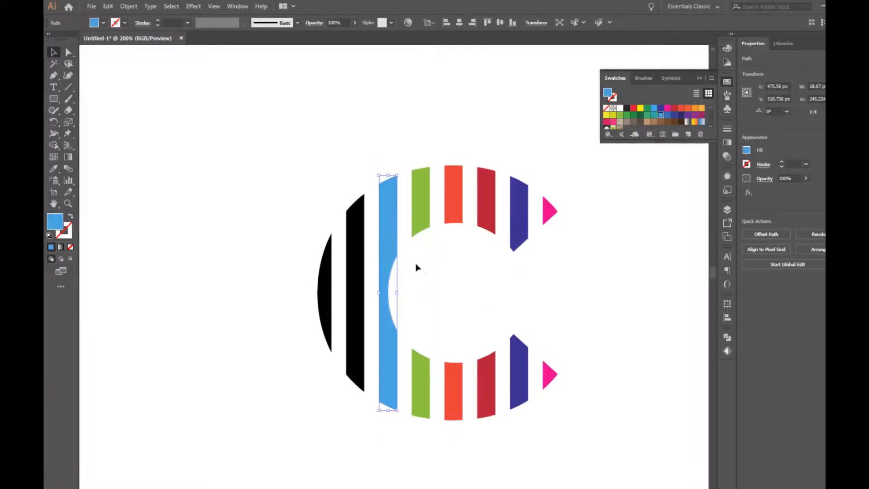
left_click(354, 319)
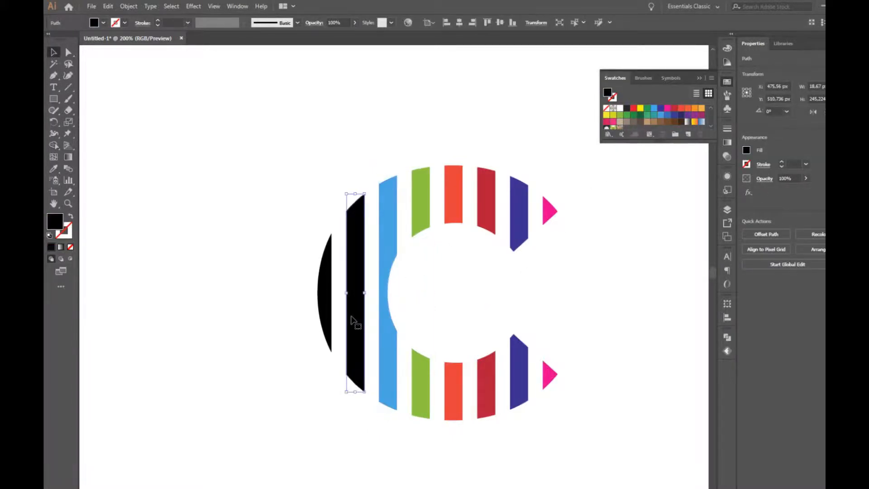
left_click(667, 115)
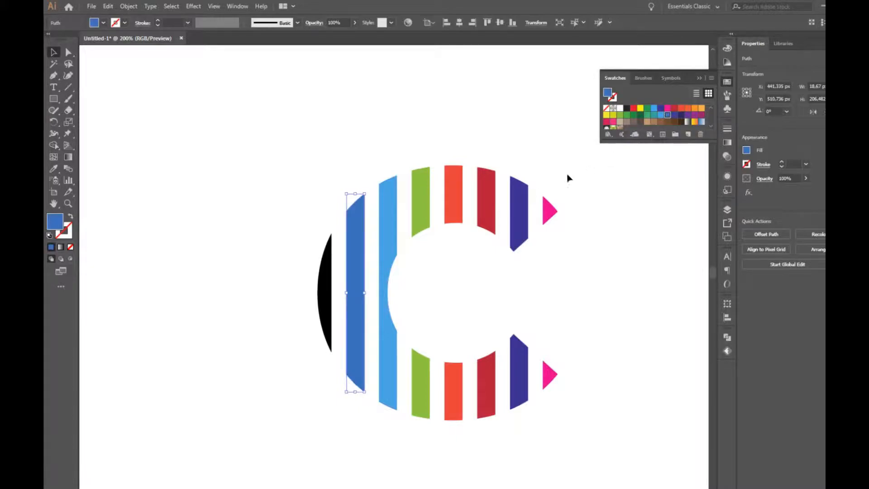
Step: Fill the C's leftmost sliver with the yellow-green swatch C=20 M=0 Y=100 K=0 and clear the selection
left_click(327, 302)
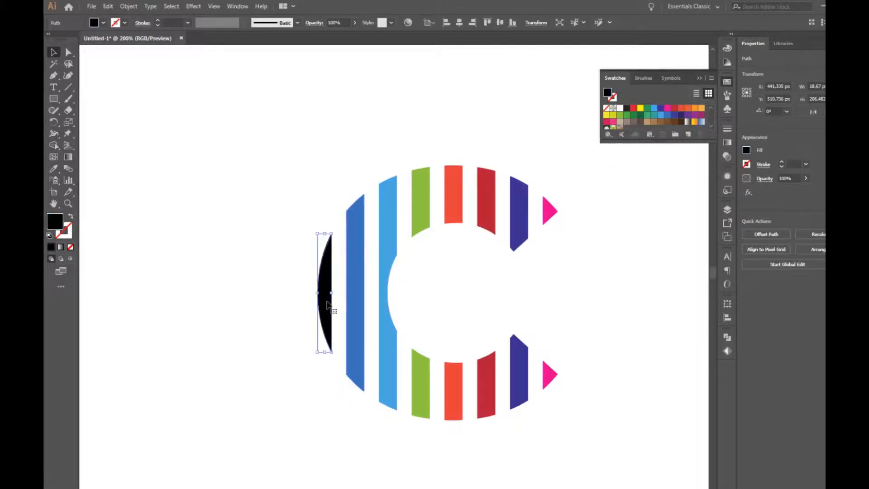
left_click(668, 116)
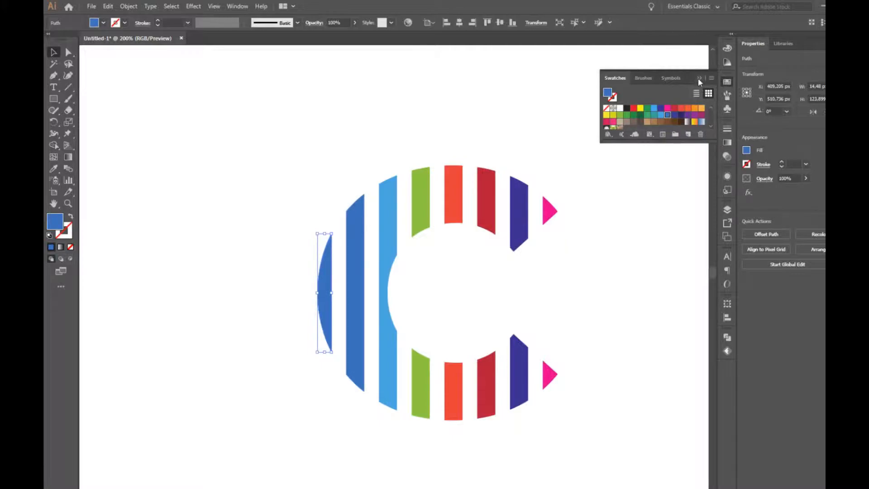
left_click(613, 116)
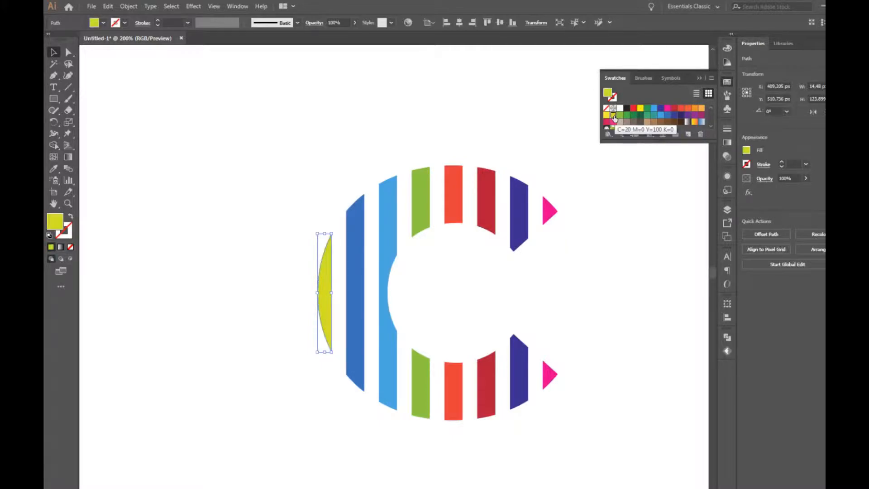
left_click(697, 80)
left_click_drag(278, 156, 595, 448)
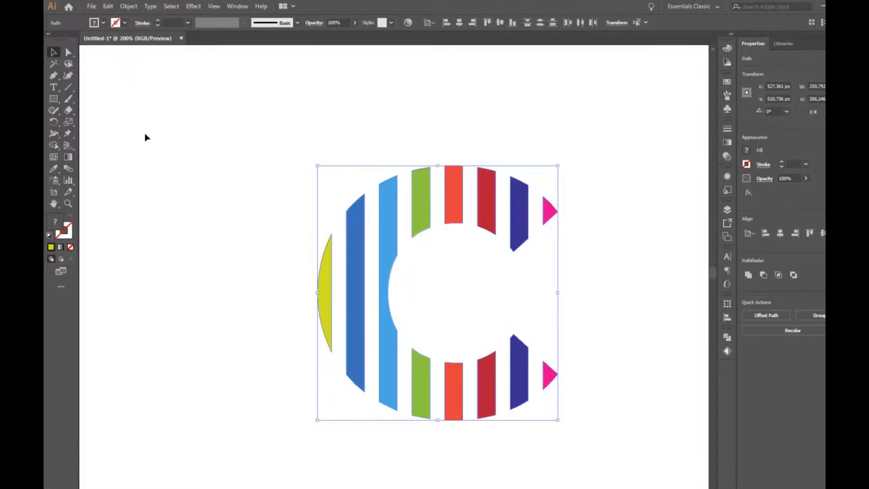
left_click(233, 234)
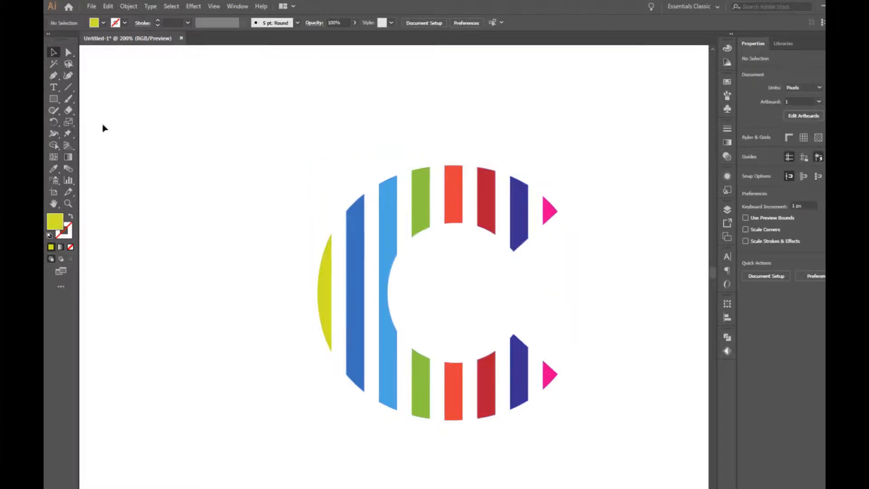
Step: Move the top edge points of the upper orange-red bar up by 70 px with the Direct Selection tool
left_click(68, 54)
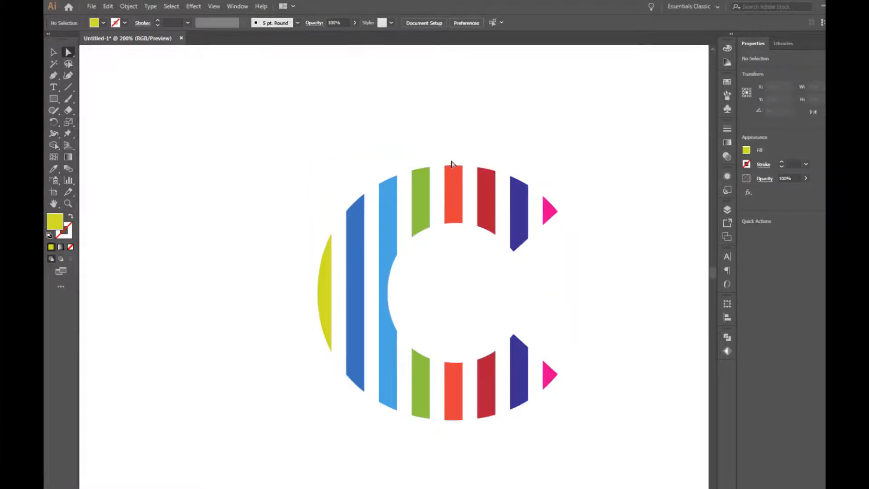
left_click_drag(442, 162, 467, 175)
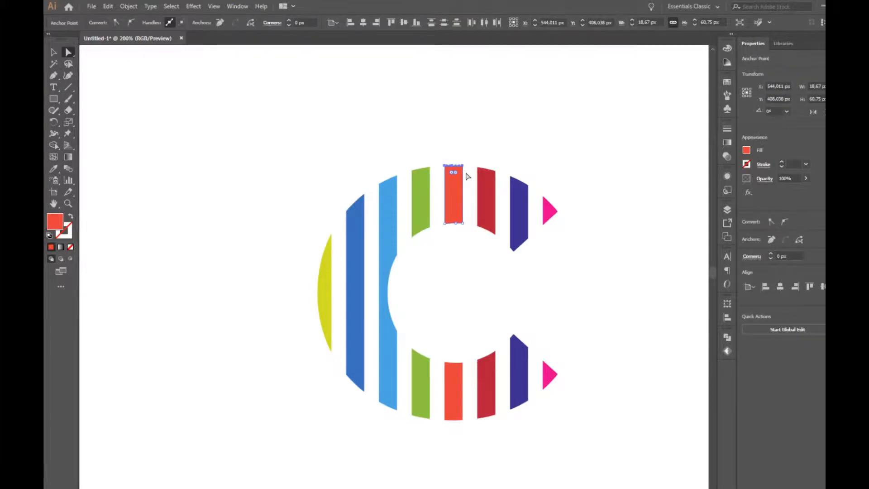
key("shift+Up")
key("shift+Up")
key("shift+Up")
key("shift+Up")
key("shift+Up")
key("shift+Up")
key("shift+Up")
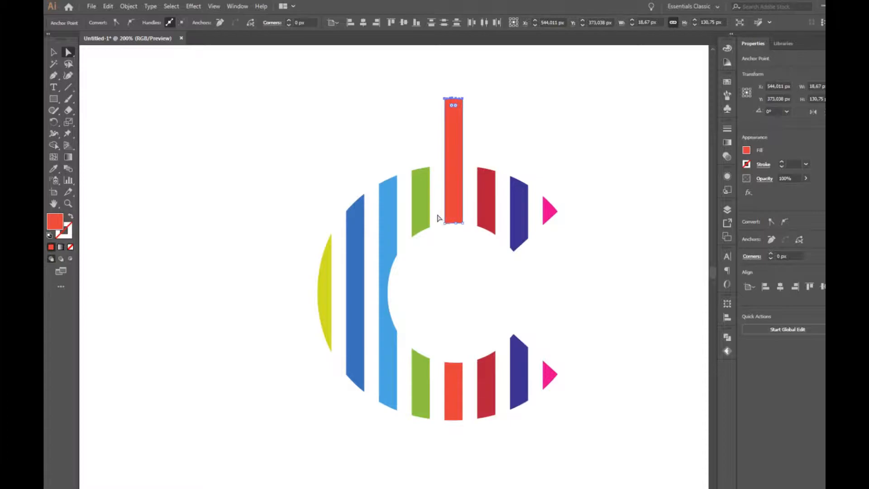
Step: Extend the upper orange-red bar downward into the C's opening by moving its bottom edge points down about 60 px
left_click_drag(448, 225, 468, 240)
key("shift+Down")
key("shift+Down")
key("shift+Down")
key("shift+Down")
key("shift+Down")
key("shift+Down")
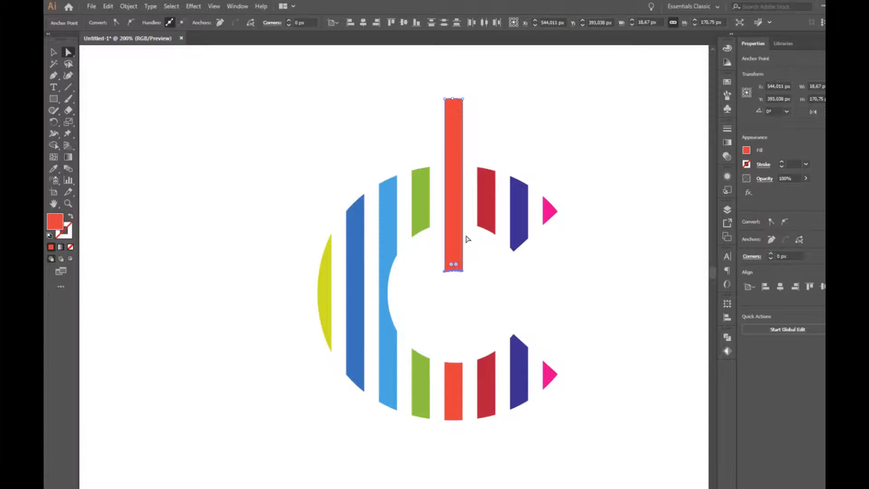
Step: Lengthen the upper green bar by moving its top edge points up about 90 px
left_click(414, 177)
left_click_drag(405, 160, 435, 178)
key("shift+Up")
key("shift+Up")
key("shift+Up")
key("shift+Up")
key("shift+Up")
key("shift+Up")
key("shift+Up")
key("shift+Up")
key("shift+Up")
key("shift+Up")
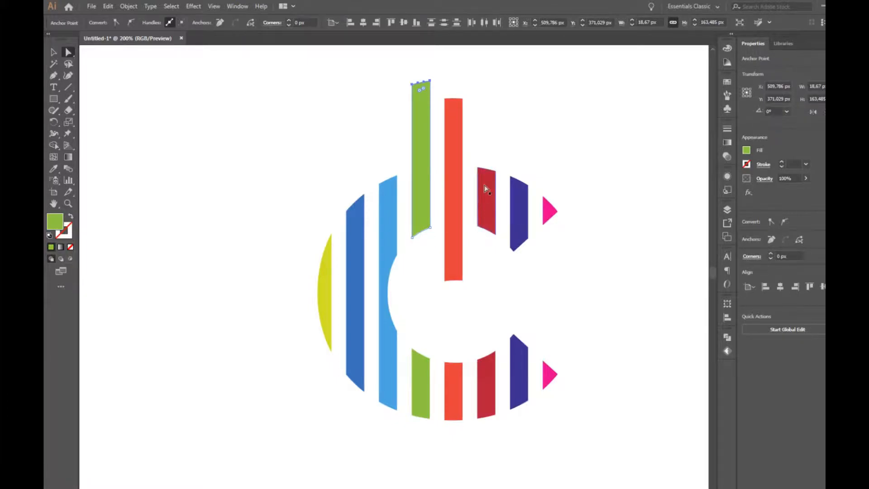
Step: Raise the top edge points of the upper crimson bar by 20 px
left_click_drag(474, 153, 501, 185)
key("shift+Up")
key("shift+Up")
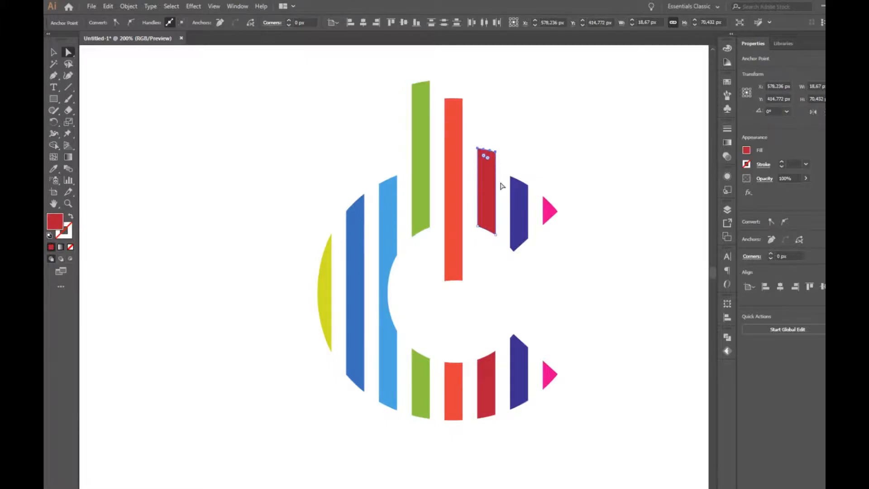
Step: Lengthen the light blue bar upward by moving its top edge points up 40 px
left_click_drag(373, 166, 395, 187)
left_click_drag(400, 194, 399, 193)
key("shift+Up")
key("shift+Up")
key("shift+Up")
key("shift+Up")
key("shift+Up")
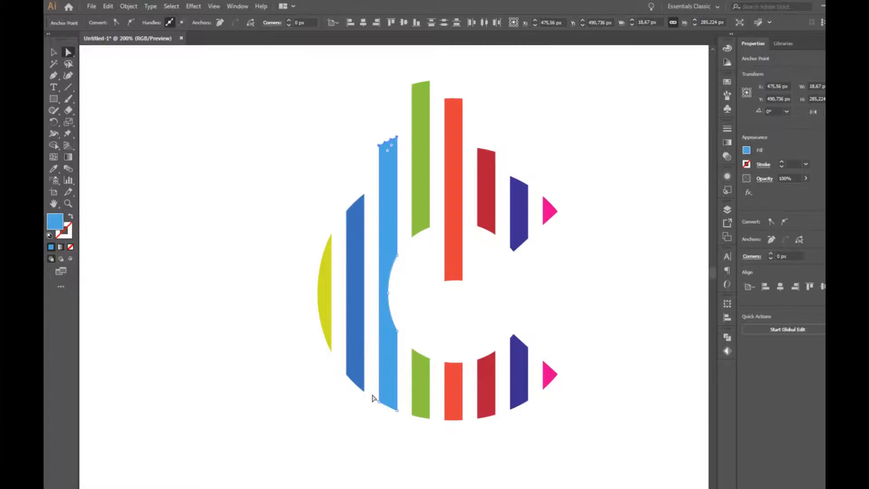
Step: Extend the light blue bar below the letter by moving its bottom edge points down about 90 px
left_click_drag(377, 398, 404, 422)
key("shift+Down")
key("shift+Down")
key("shift+Down")
key("shift+Down")
key("shift+Down")
key("shift+Down")
key("shift+Down")
key("shift+Down")
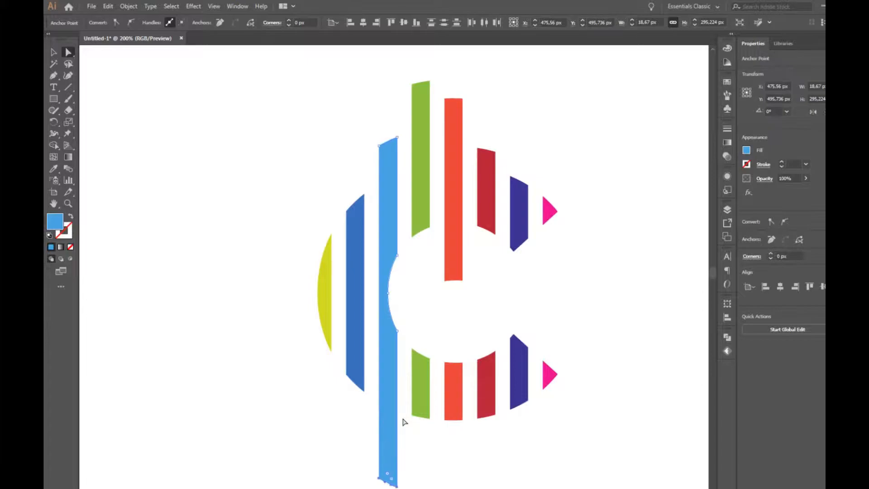
key("shift+Down")
Step: Lengthen the lower green bar by moving its bottom edge points down 50 px
left_click_drag(407, 410, 439, 433)
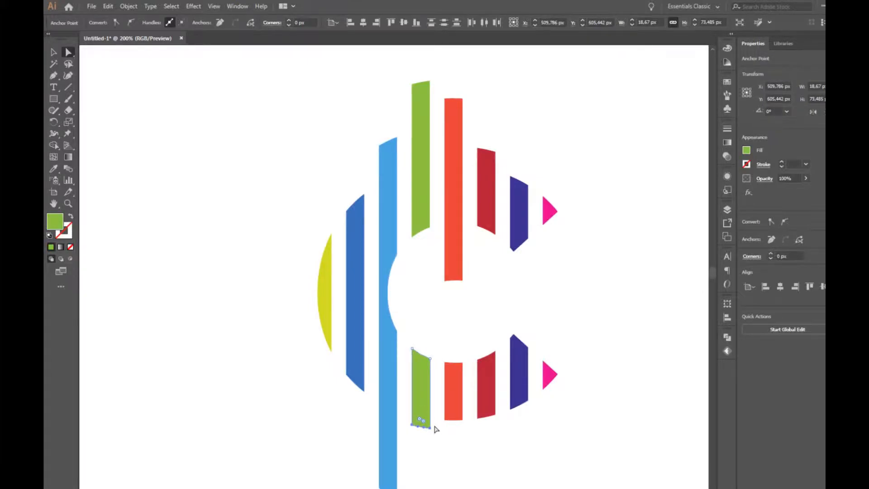
key("shift+Down")
key("shift+Down")
key("shift+Down")
key("shift+Down")
key("shift+Down")
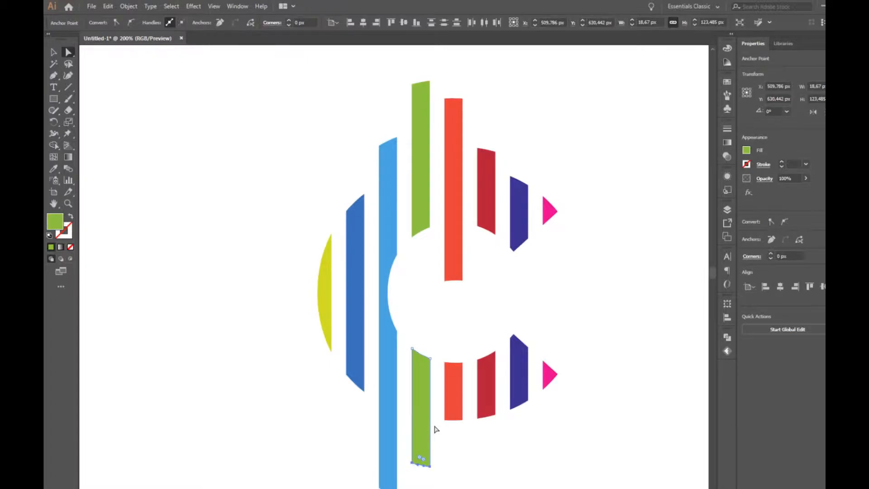
Step: Lengthen the medium blue bar by moving its bottom edge points down 40 px
left_click_drag(335, 362, 369, 402)
key("shift+Down")
key("shift+Down")
key("shift+Down")
key("shift+Down")
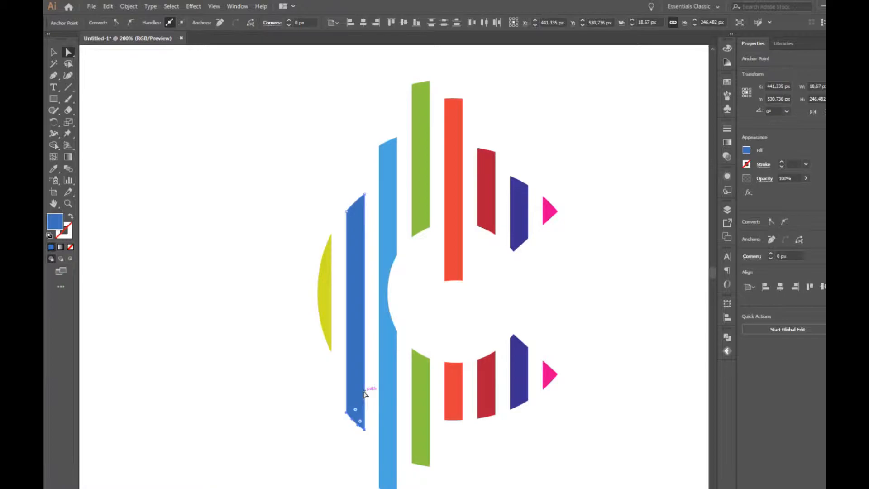
Step: Lengthen the lower dark red bar upward by moving its top edge points up 30 px
left_click_drag(474, 338, 501, 371)
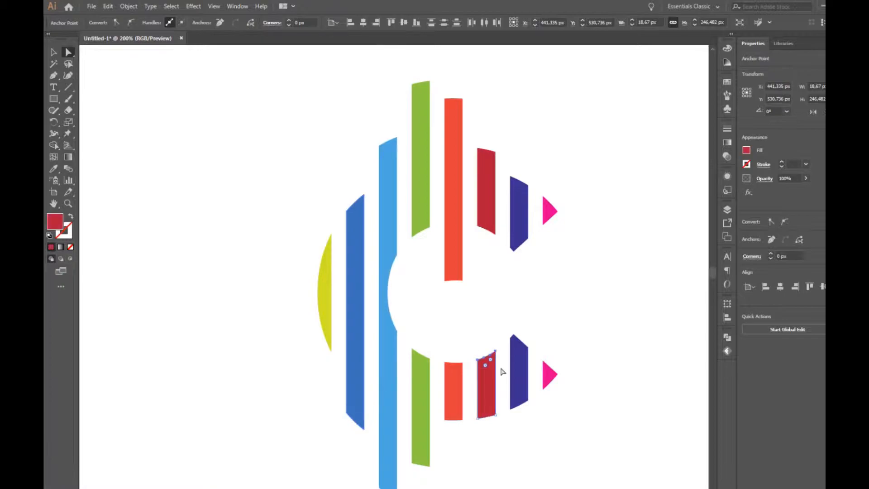
key("shift+Up")
key("shift+Up")
key("shift+Up")
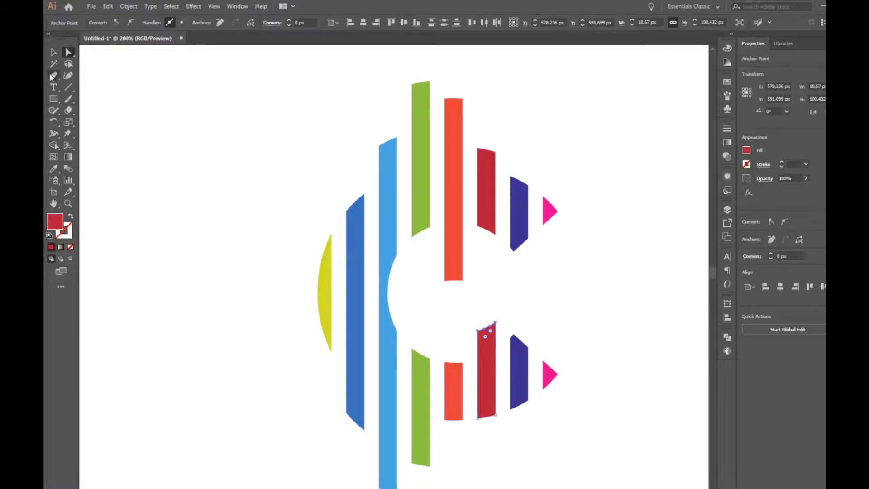
Step: Group all the bars of the letter C and move the group to the upper middle of the artboard
left_click(53, 52)
left_click_drag(255, 98, 596, 459)
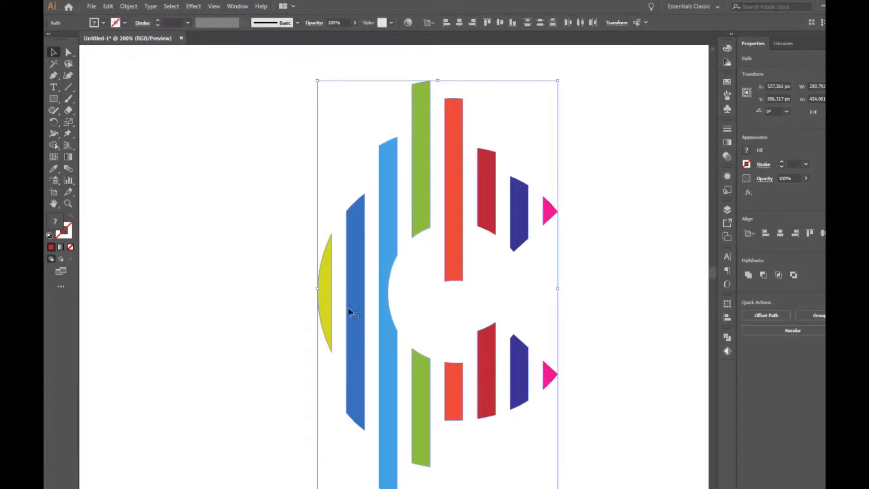
left_click(129, 6)
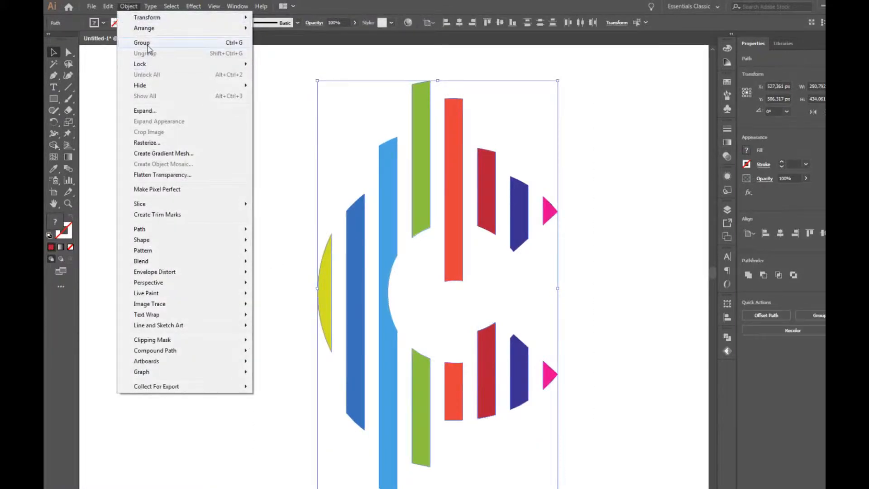
left_click(142, 43)
key("ctrl+minus")
key("ctrl+minus")
key("ctrl+minus")
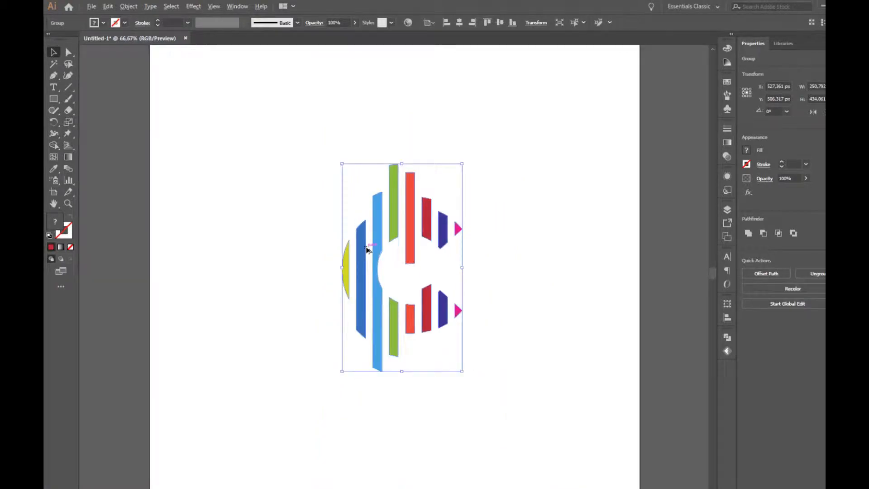
left_click_drag(392, 294, 388, 263)
Step: Add placeholder point text below the letter C, scale it up to about 112 pt and position it under the logo
left_click(54, 87)
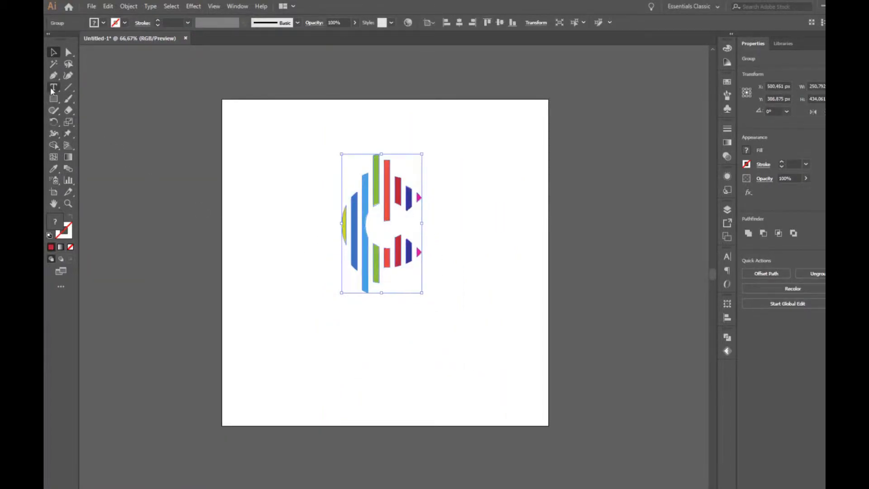
left_click(349, 333)
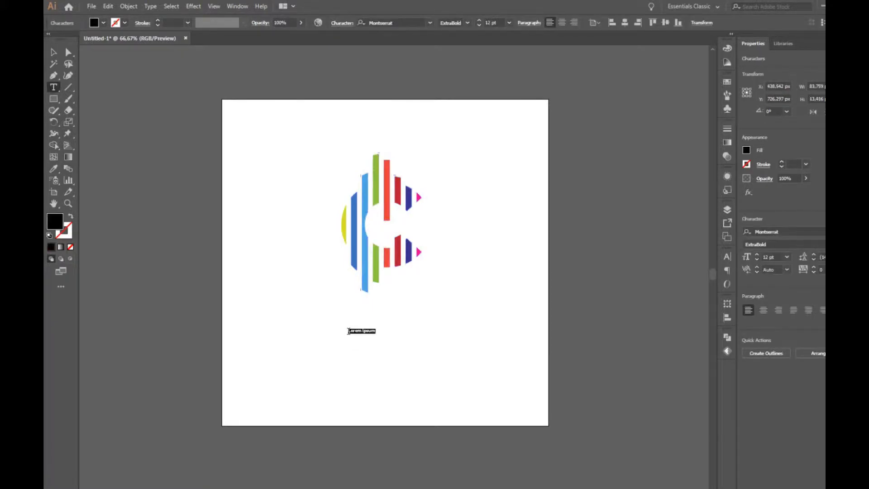
key("Escape")
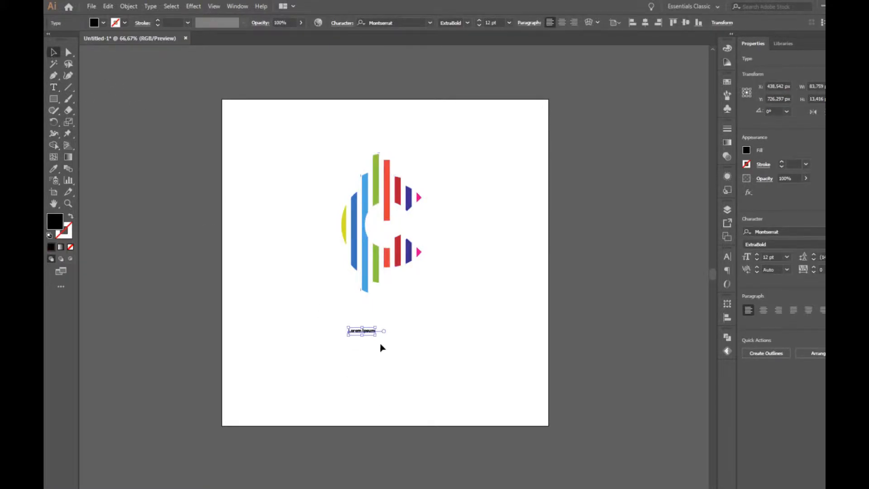
left_click_drag(379, 337, 486, 351)
left_click_drag(401, 351, 428, 330)
Step: Replace the placeholder text with CREATIVITY in capital letters
left_click(54, 87)
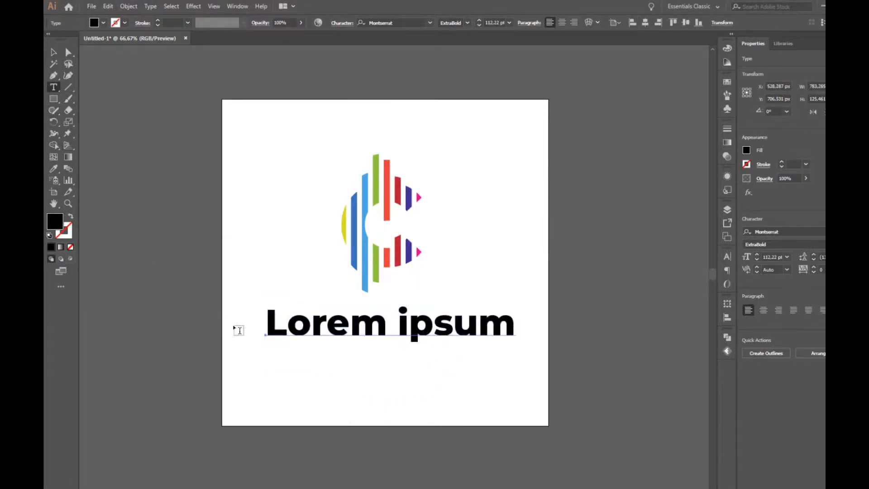
left_click_drag(265, 326, 504, 351)
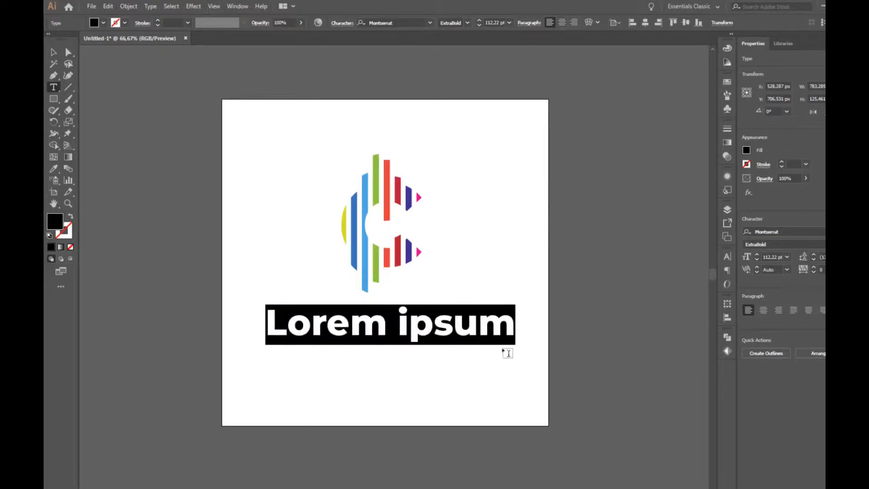
type("crea")
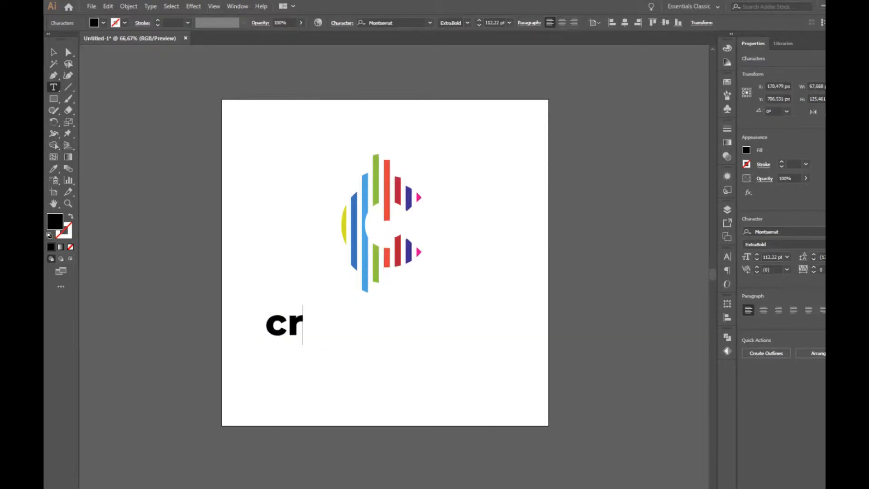
key("BackSpace")
key("BackSpace")
key("BackSpace")
key("BackSpace")
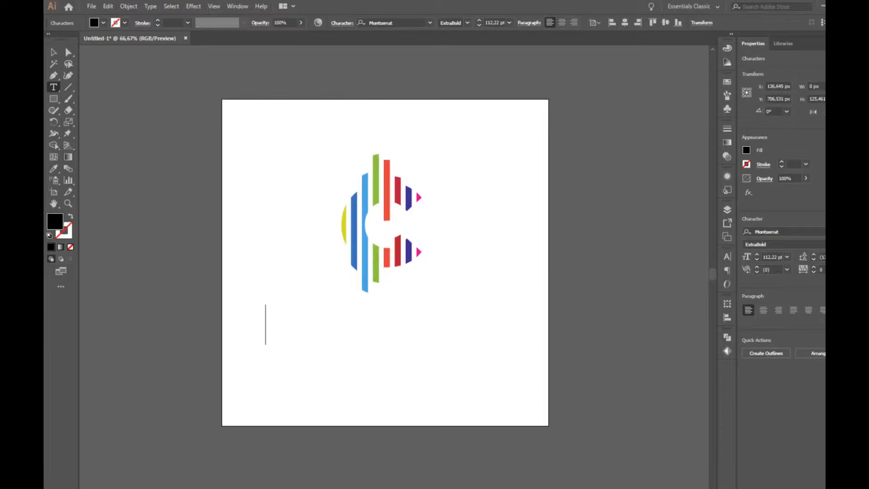
type("CREA")
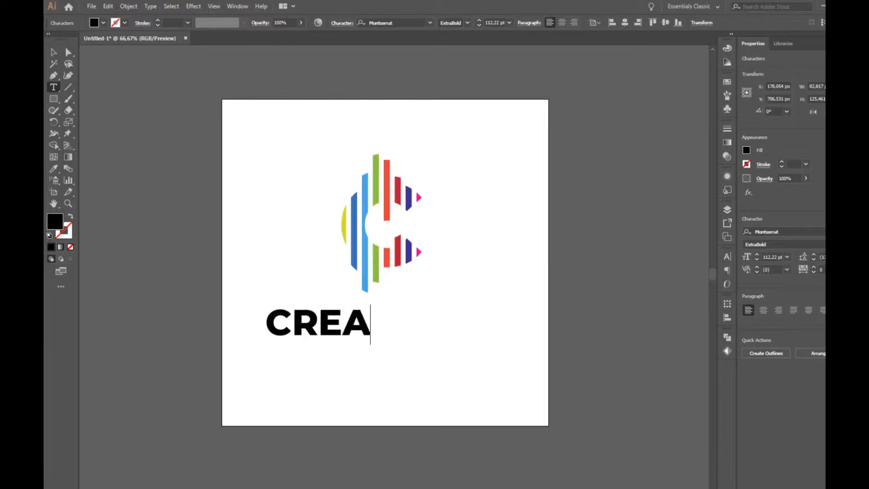
type("TIVITY")
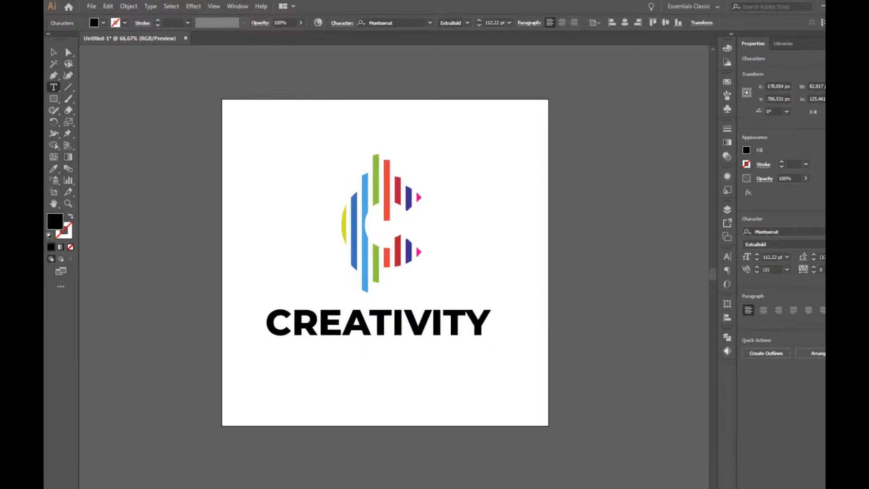
Step: Add the word LOGO on a second line below CREATIVITY
type(" LOGO")
key("Left")
key("Left")
key("Left")
key("Left")
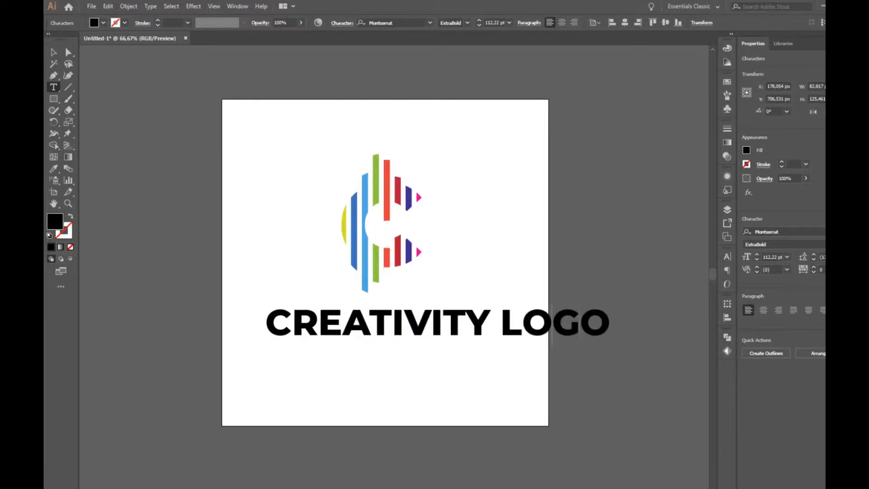
key("BackSpace")
key("Return")
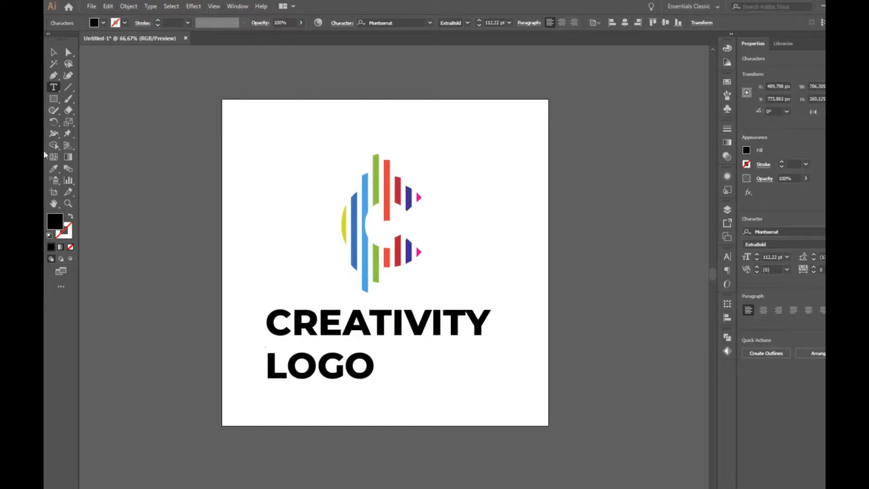
Step: Center-align the two text lines and center the text block horizontally on the artboard
left_click(54, 53)
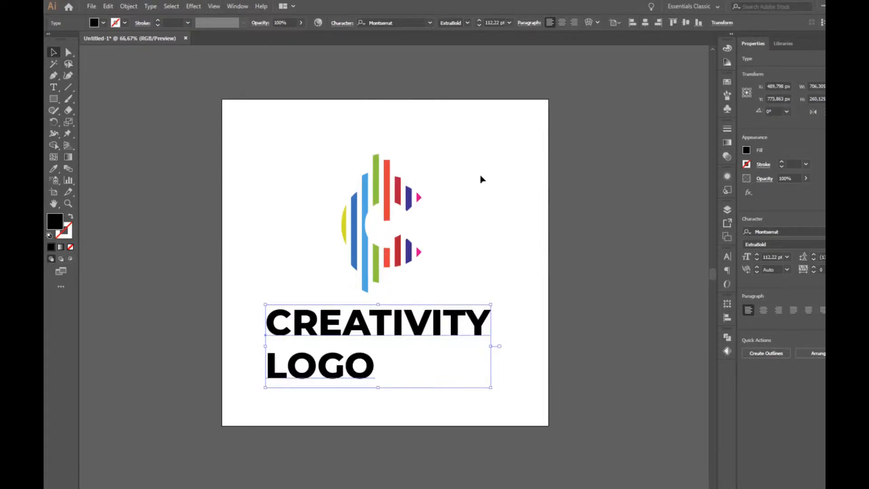
left_click(561, 23)
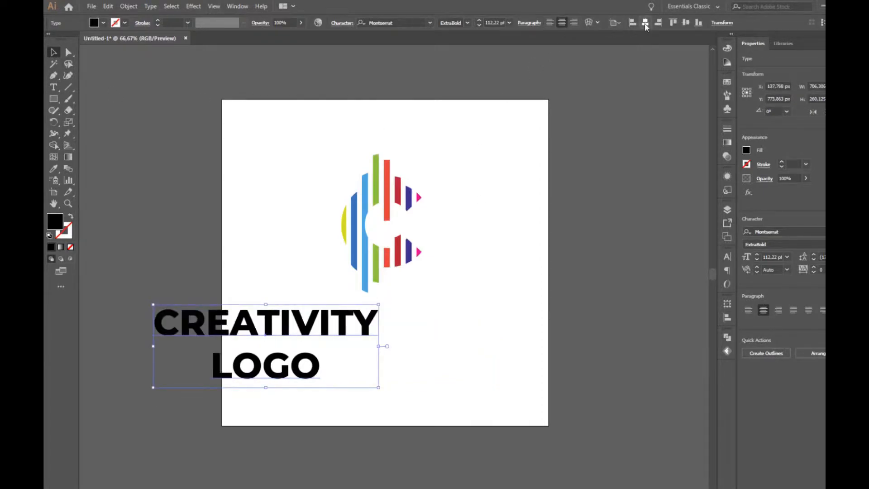
left_click(645, 22)
Step: Set the font size of the word LOGO to 50 pt
left_click(54, 87)
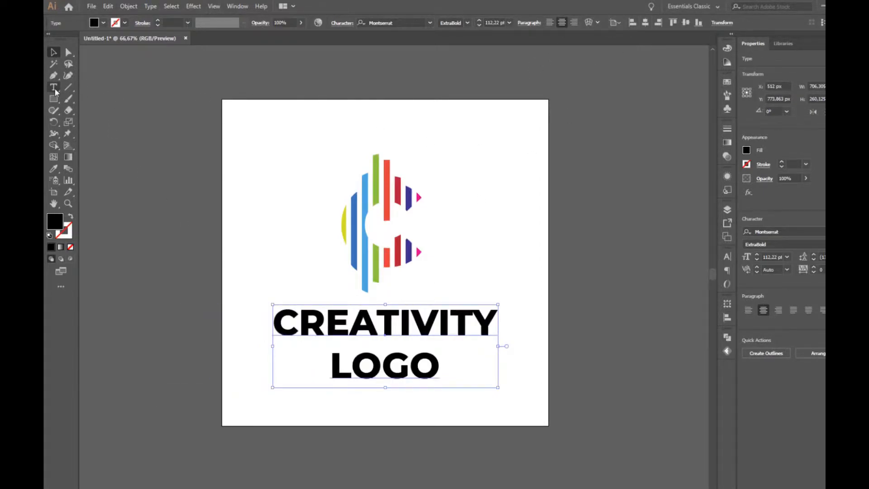
left_click_drag(332, 366, 439, 367)
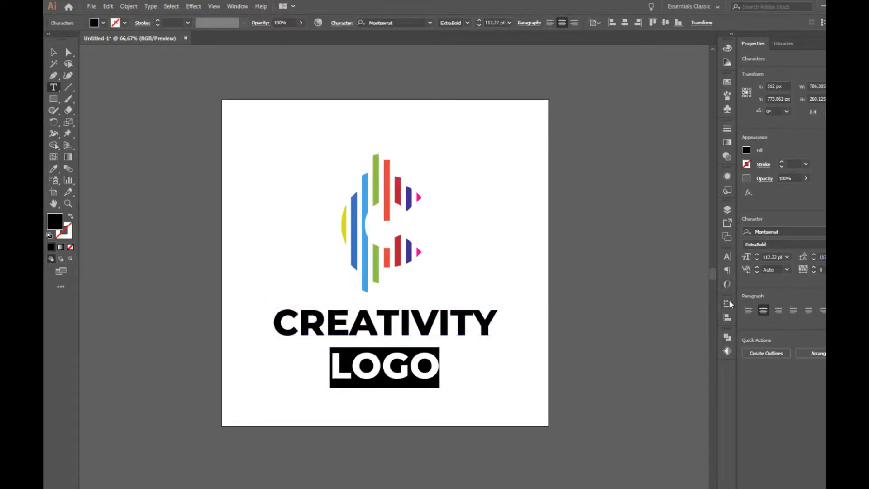
left_click(728, 257)
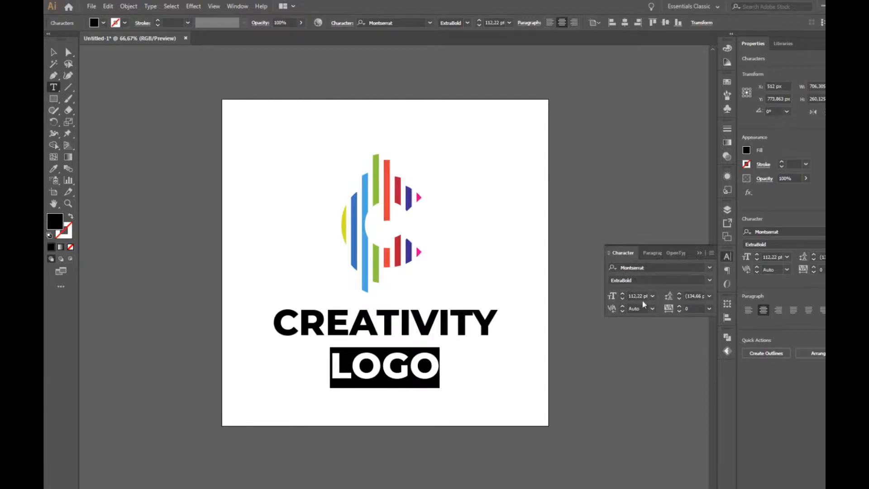
left_click(638, 295)
type("5")
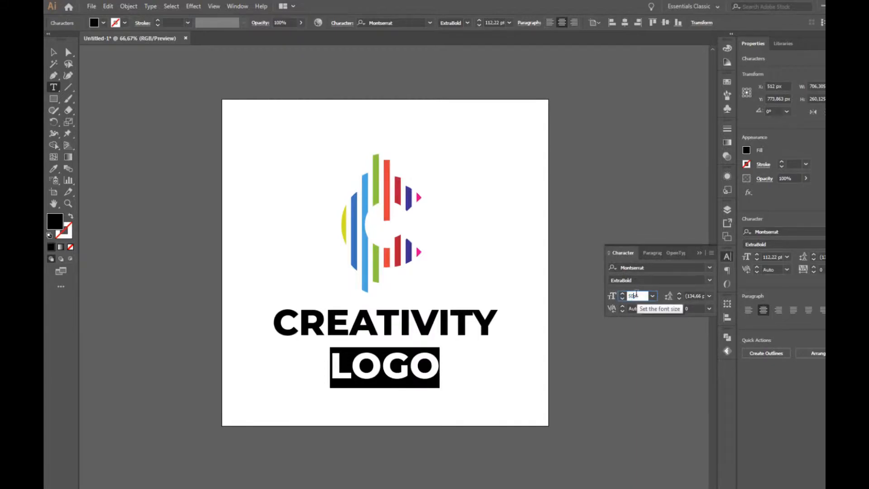
type("0")
key("Return")
Step: Set the tracking of the word LOGO to 500 and finish editing the text
left_click(692, 309)
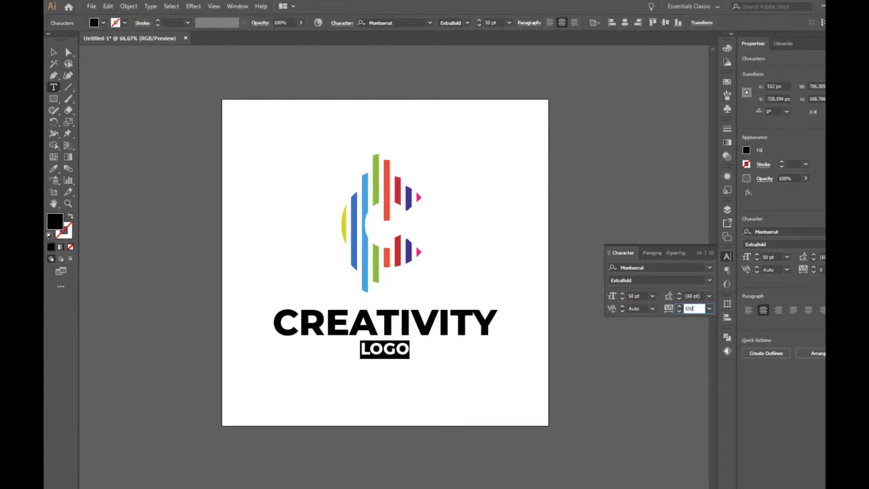
key("Return")
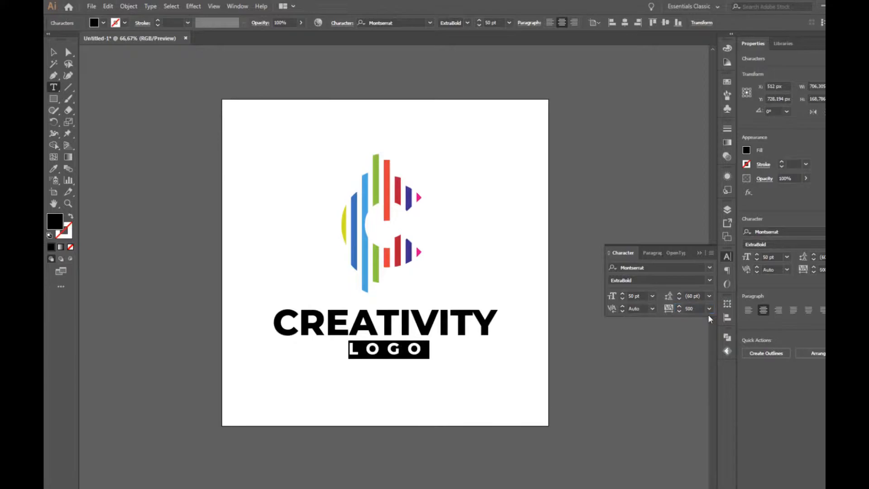
key("Escape")
left_click(360, 380)
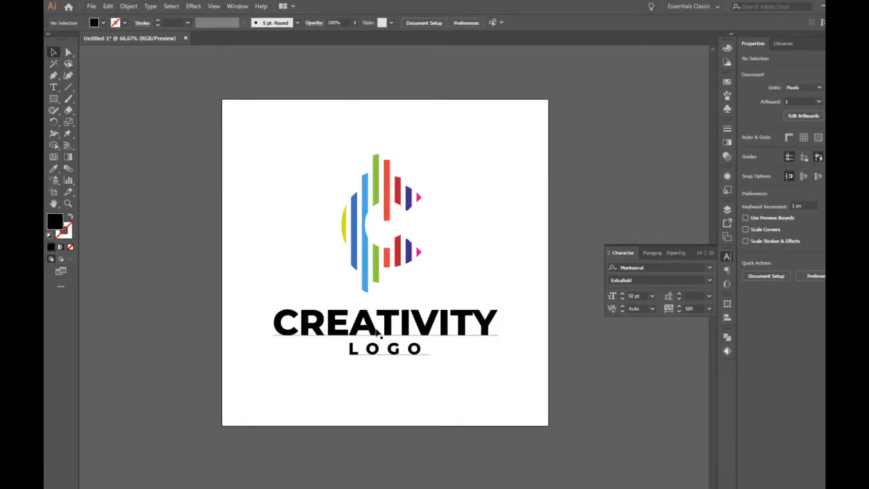
Step: Expand the selected CREATIVITY LOGO text into shapes
key("ctrl+z")
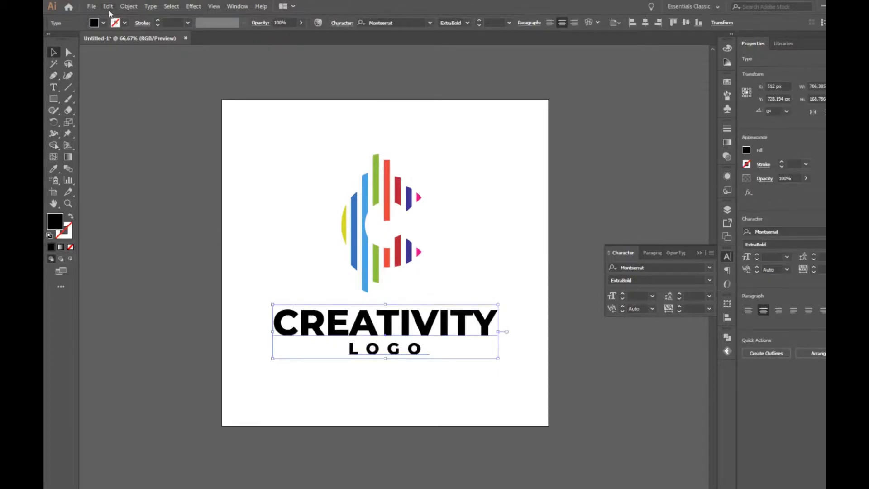
left_click(129, 7)
left_click(158, 114)
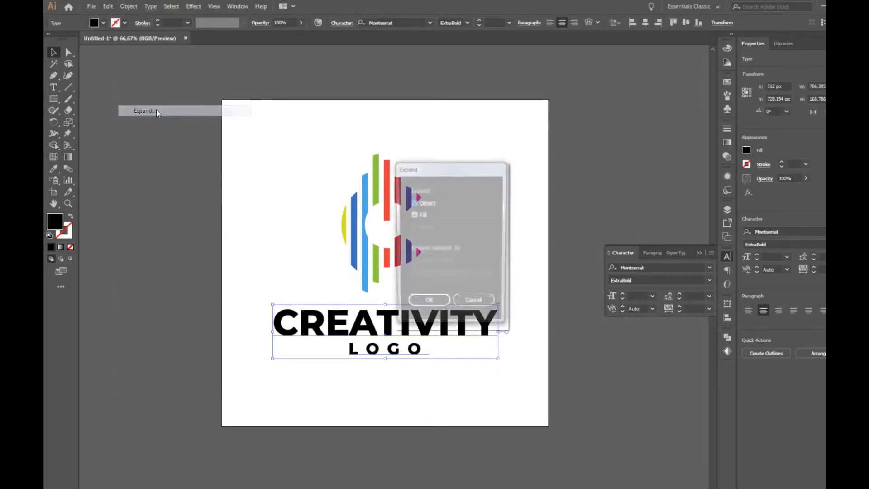